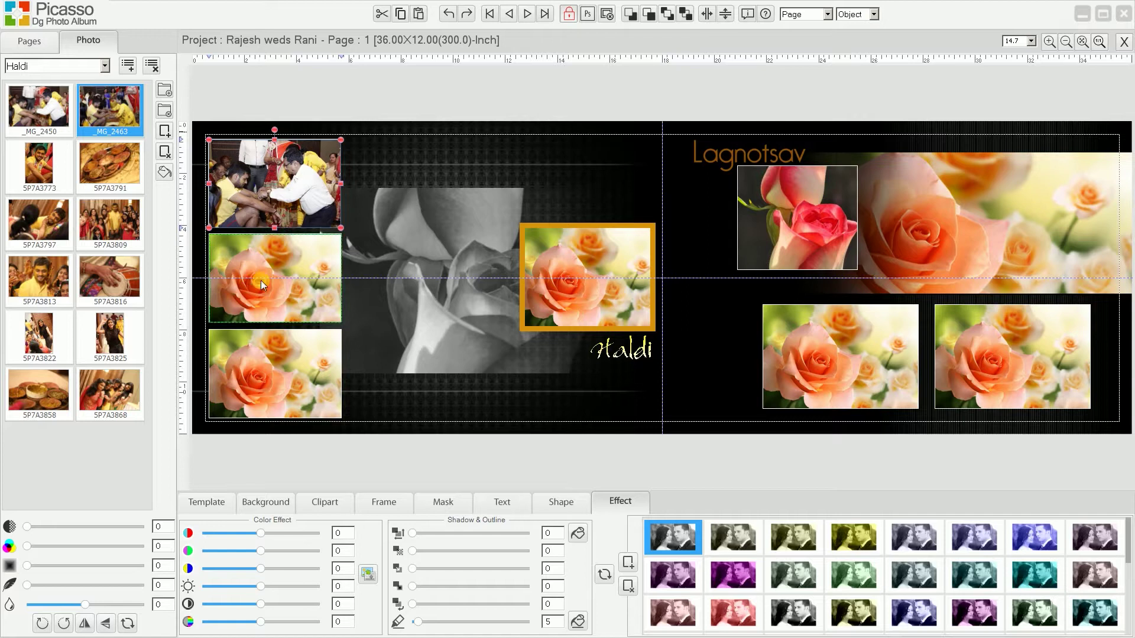
Fill the Haldi half with 5P7A3797 in the lowest stacked frame, 5P7A3813 in the large grayscale frame and 5P7A3816 in the orange frame.
drag(46, 215, 258, 368)
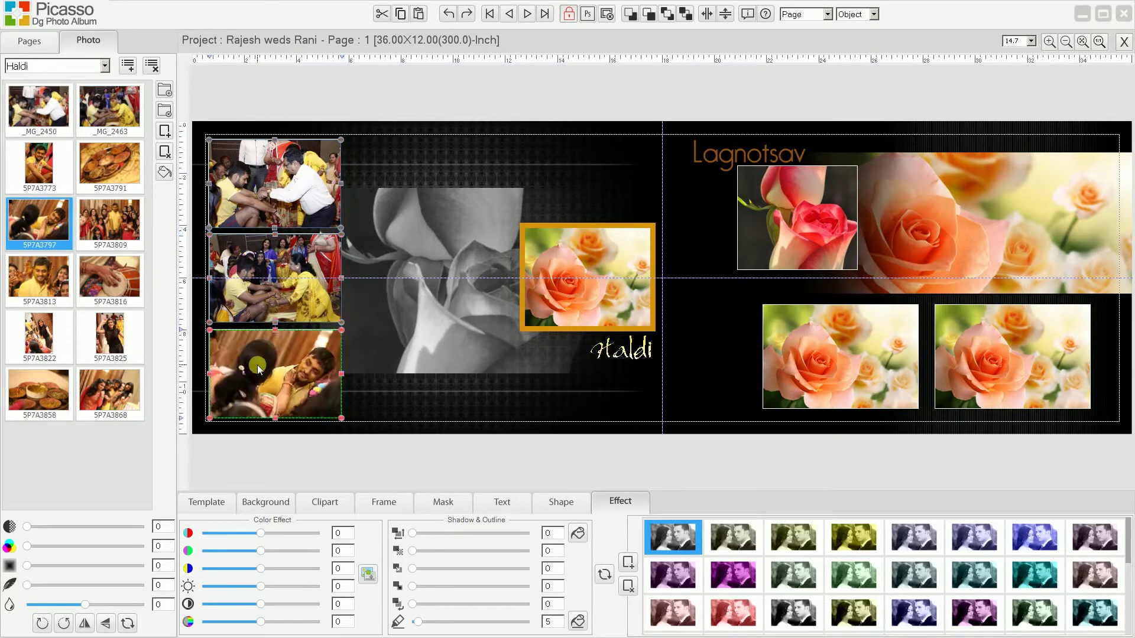
click(415, 277)
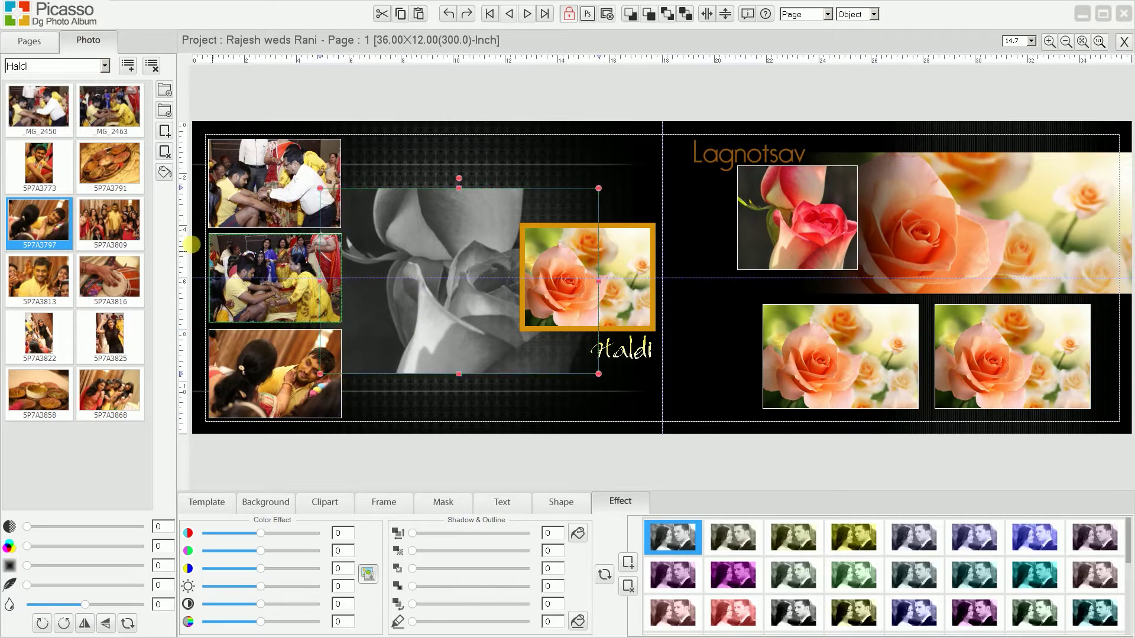
double_click(51, 274)
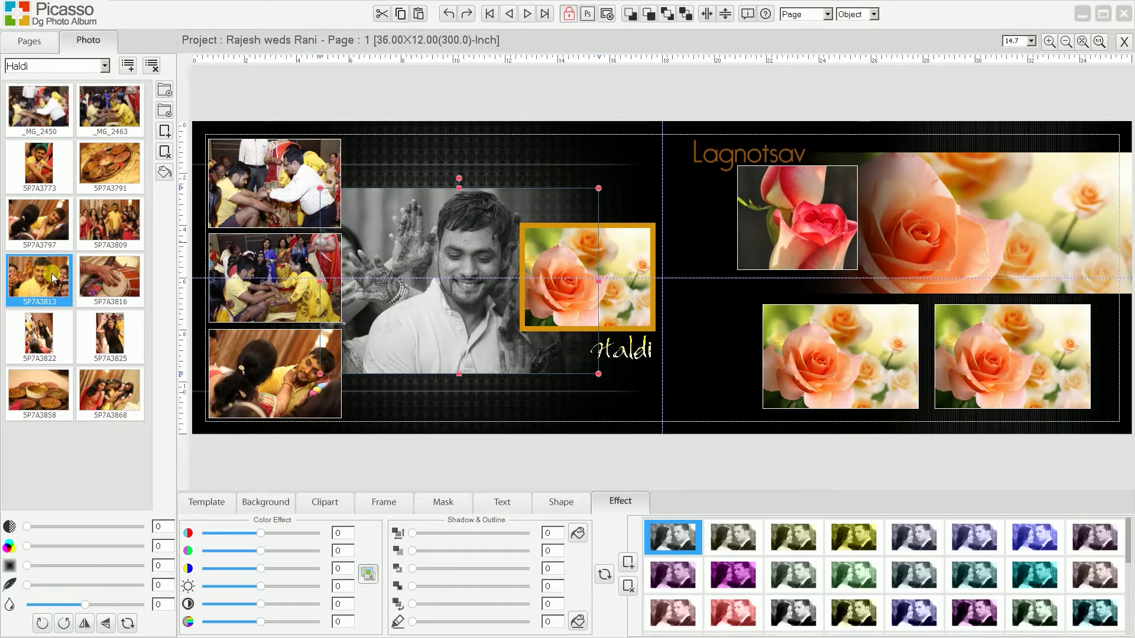
click(620, 285)
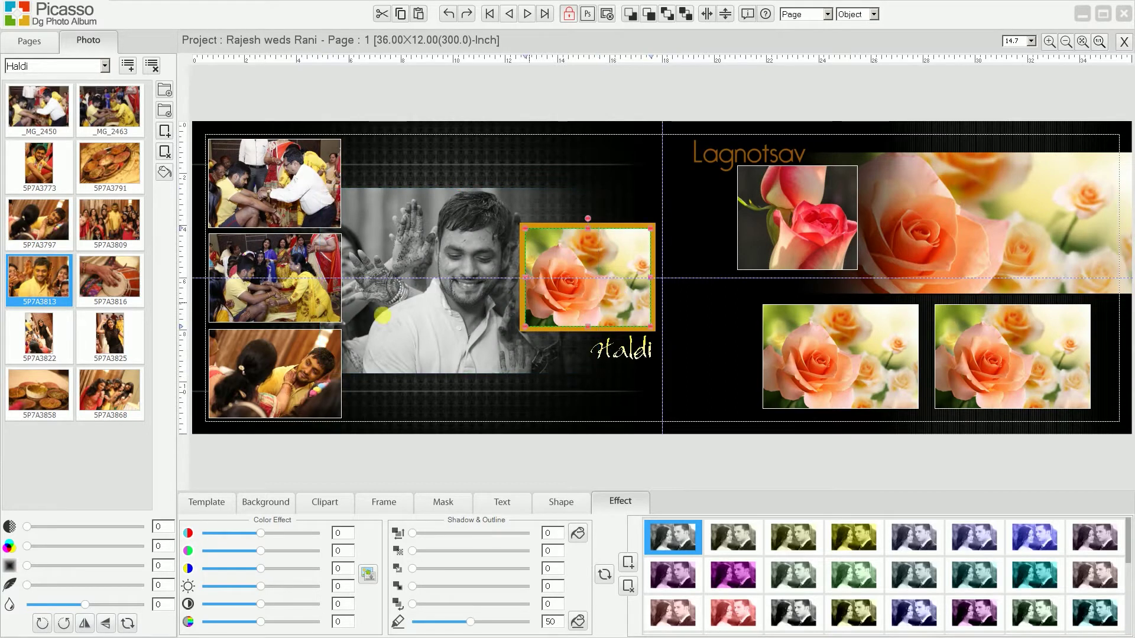
double_click(106, 282)
Fill the Lagnotsav half with 5P7A3858 in the small upper frame, 5P7A3868 in the wide one, and _MG_2463 and 5P7A3809 in the lower pair.
click(774, 223)
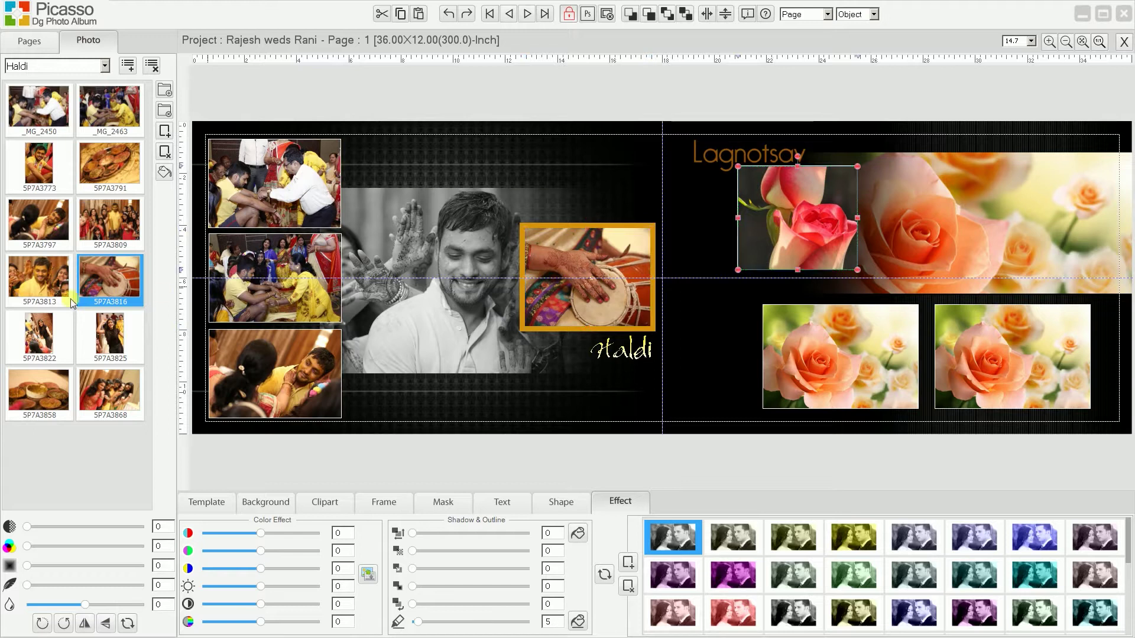
double_click(36, 396)
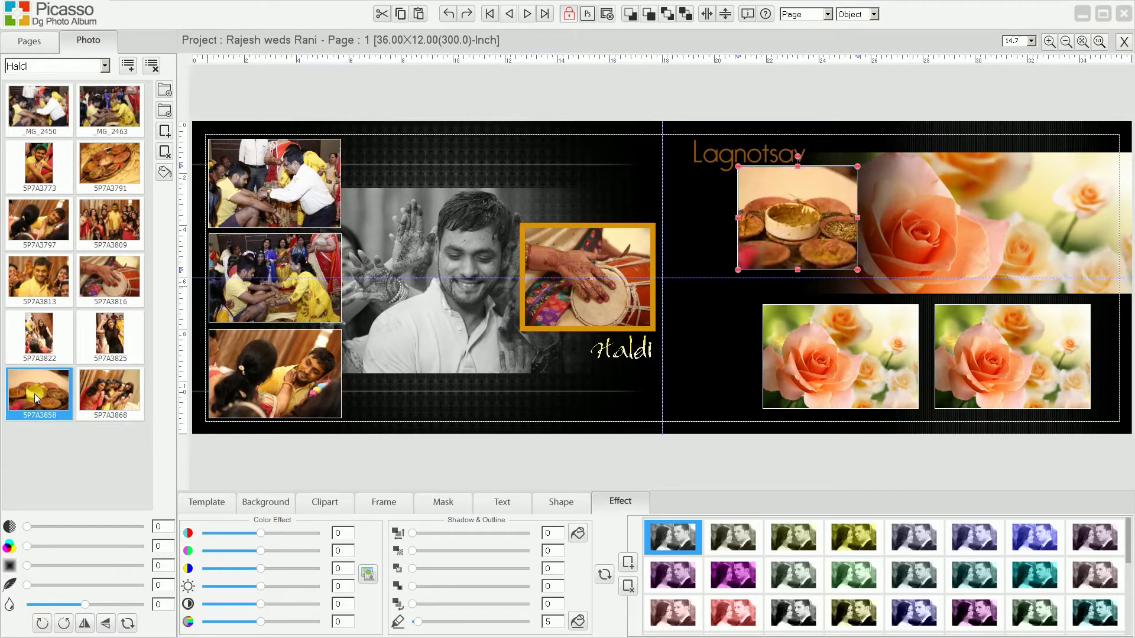
click(1009, 222)
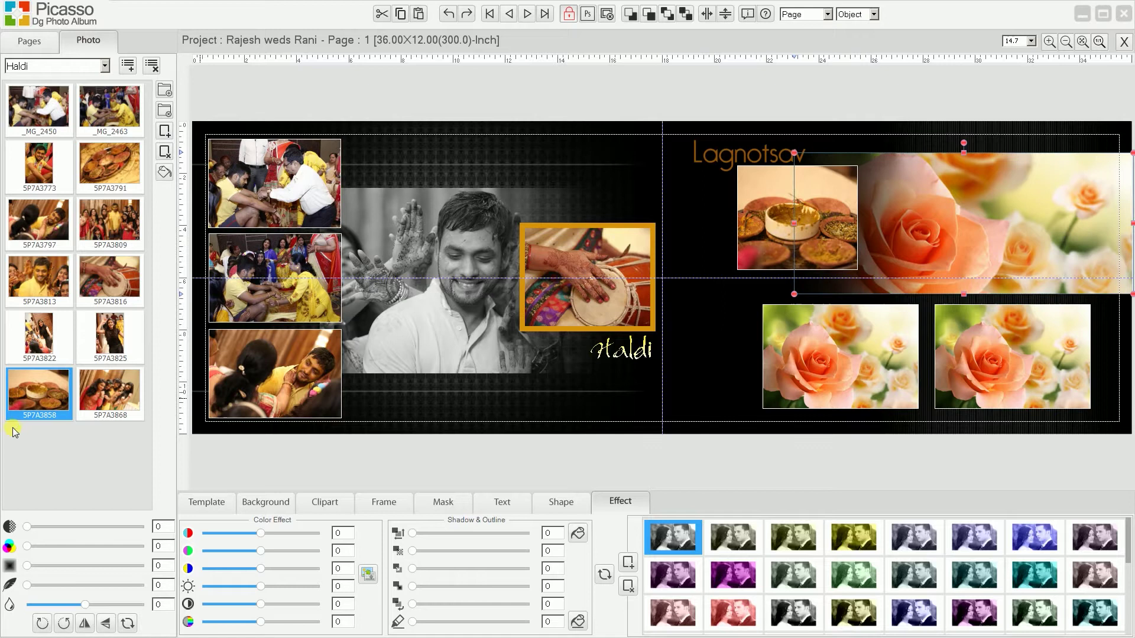
double_click(102, 392)
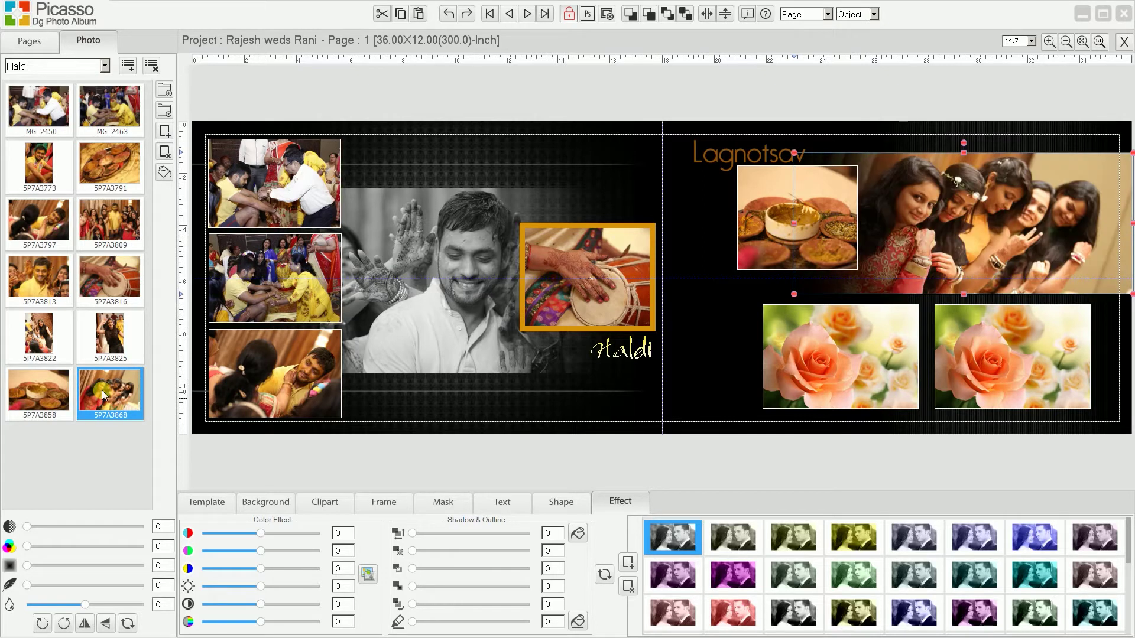
click(784, 370)
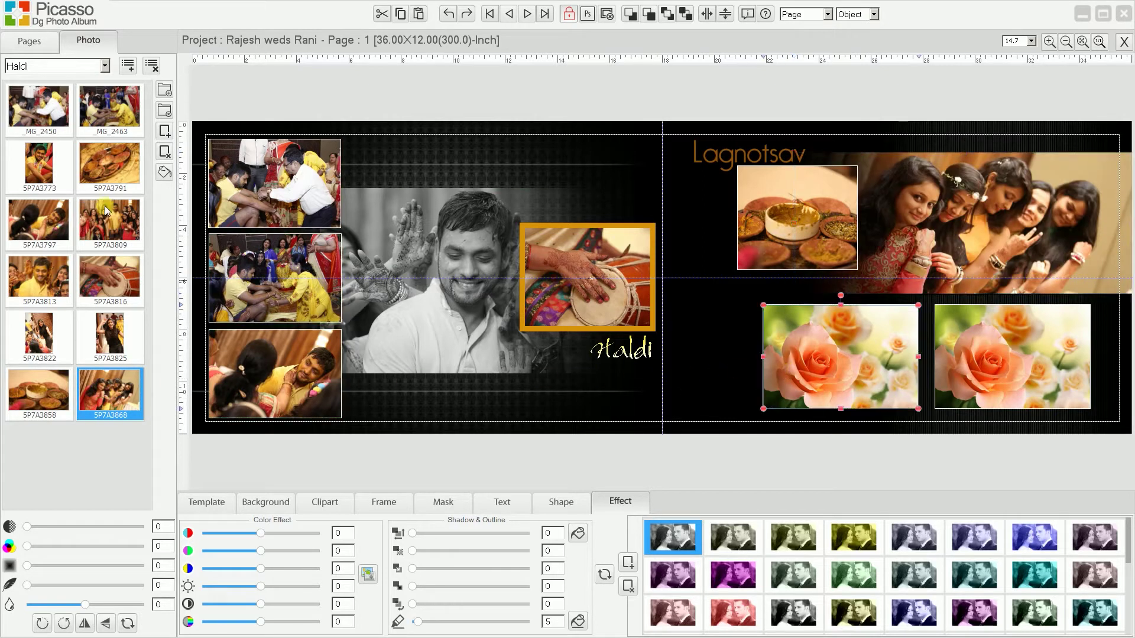
double_click(90, 103)
click(1017, 361)
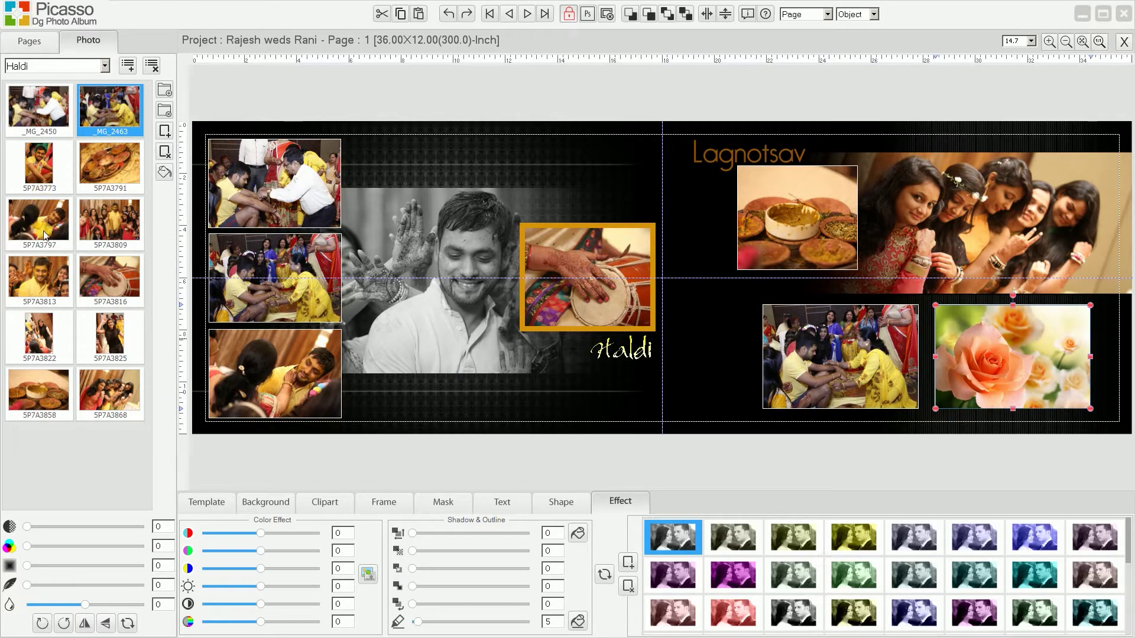
click(42, 273)
double_click(85, 232)
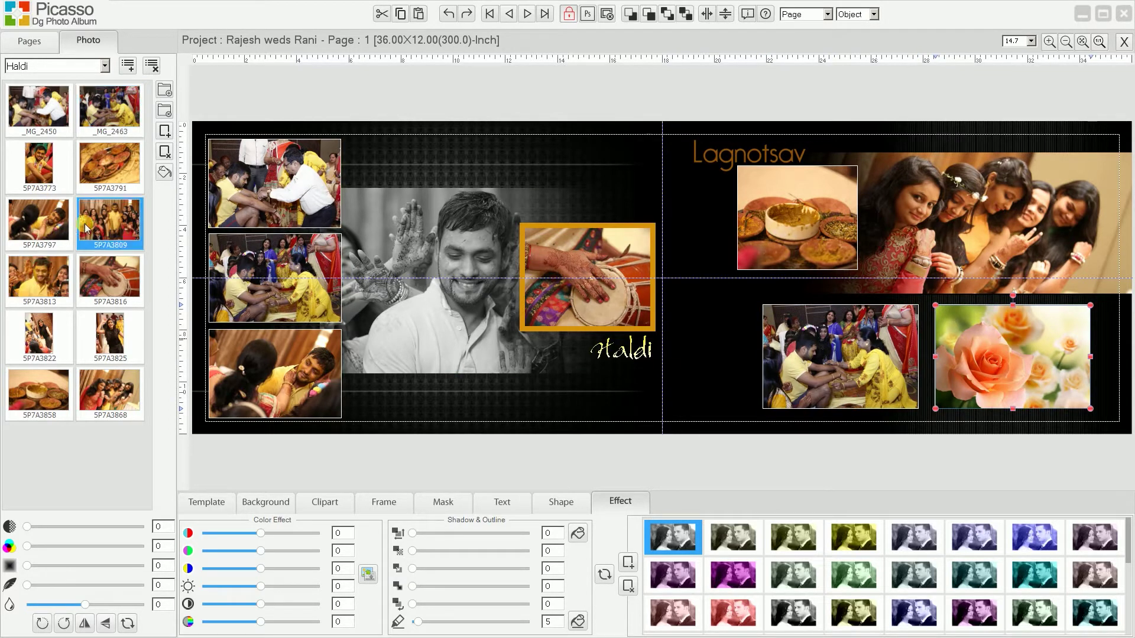
Change the "Haldi" caption below the orange frame to "Pithi".
drag(74, 281, 618, 354)
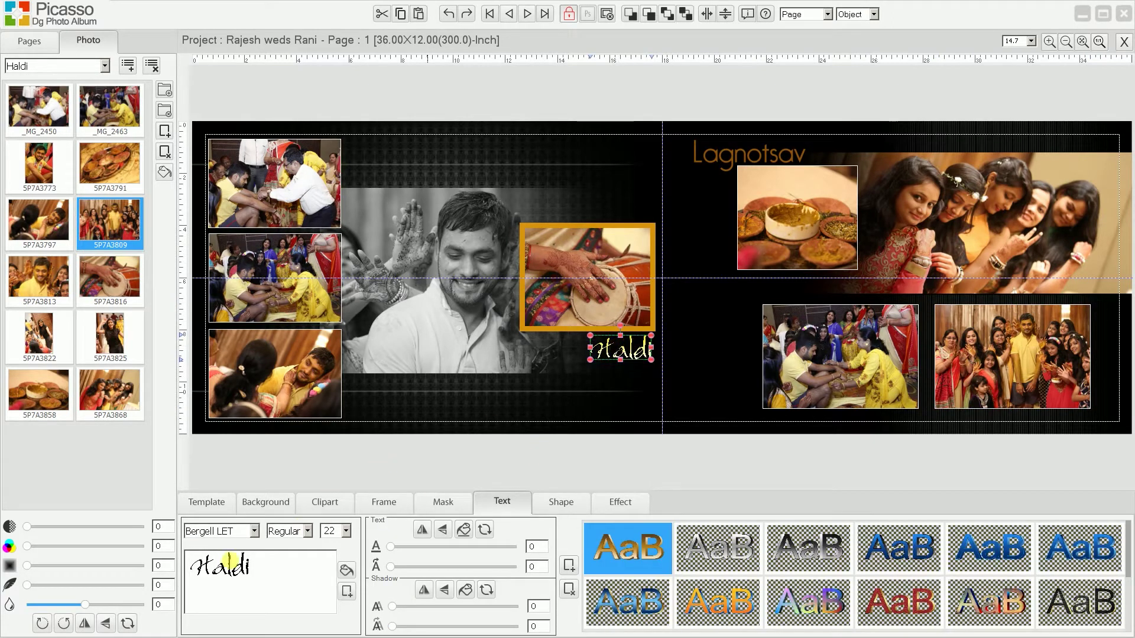
drag(282, 574, 100, 584)
key(BackSpace)
text(Pi)
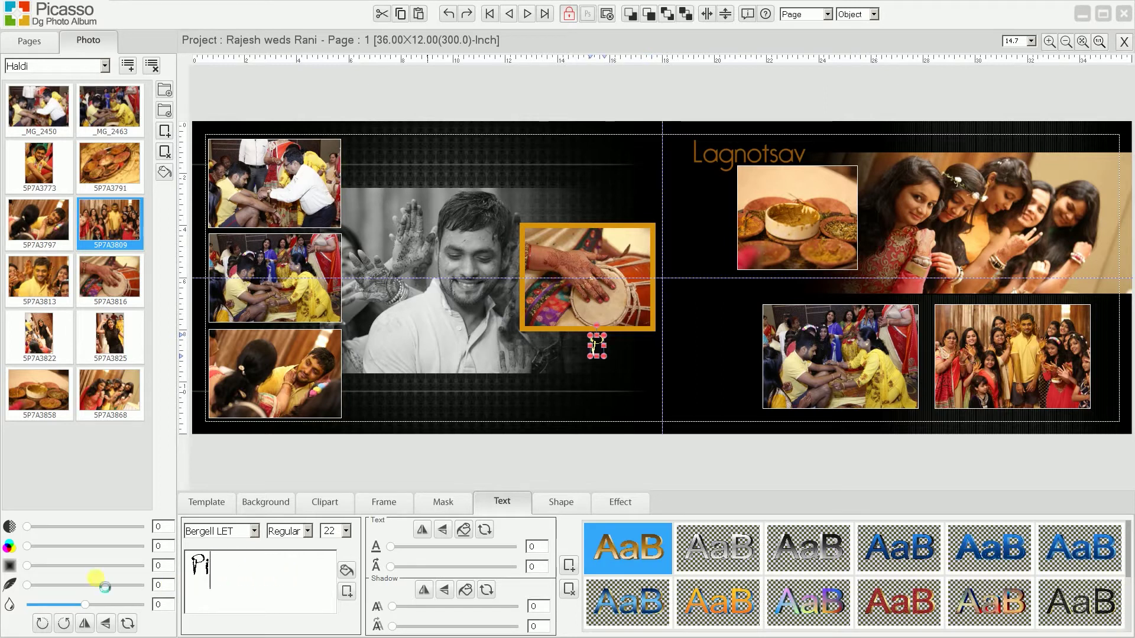
text(thi)
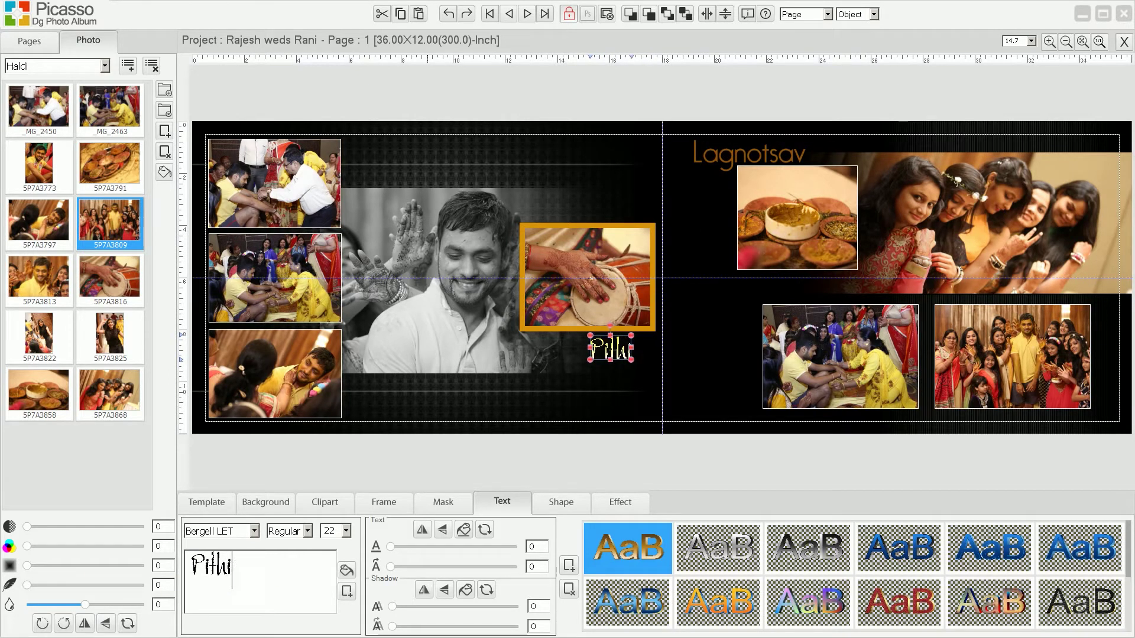
click(613, 467)
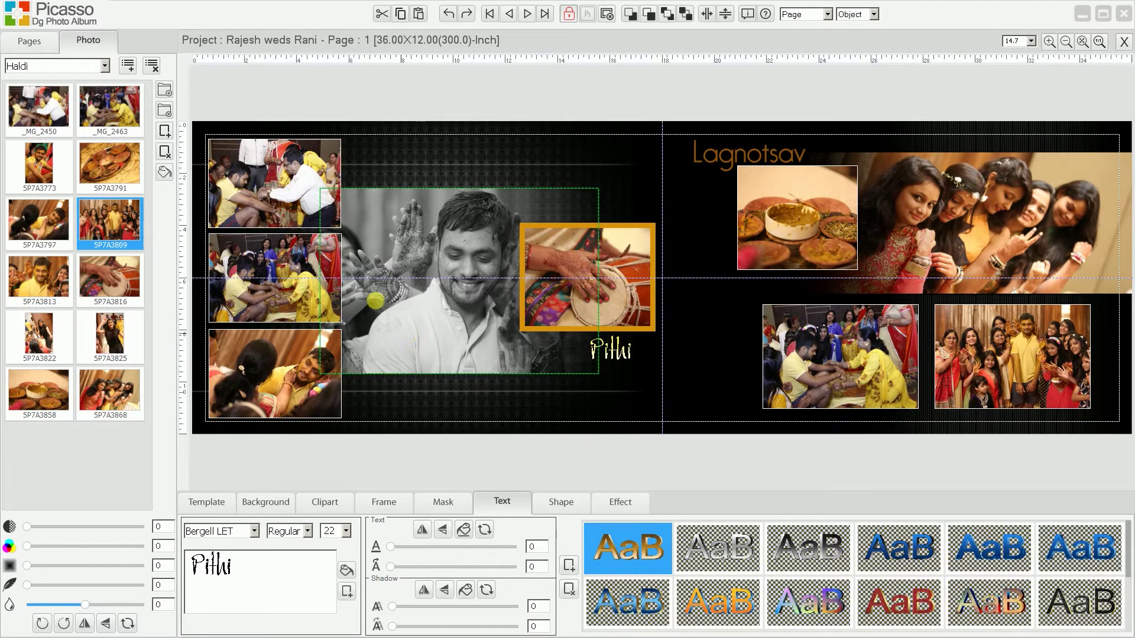
Add page 2 to the album using template 03 from the Wedding 12x36 set.
click(31, 43)
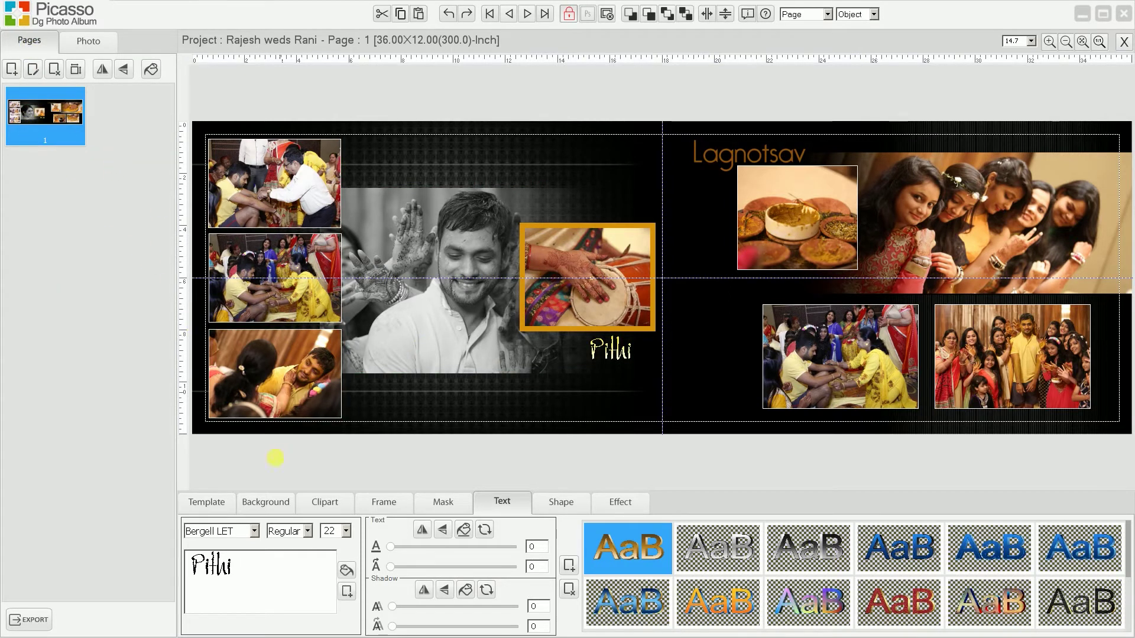
click(210, 503)
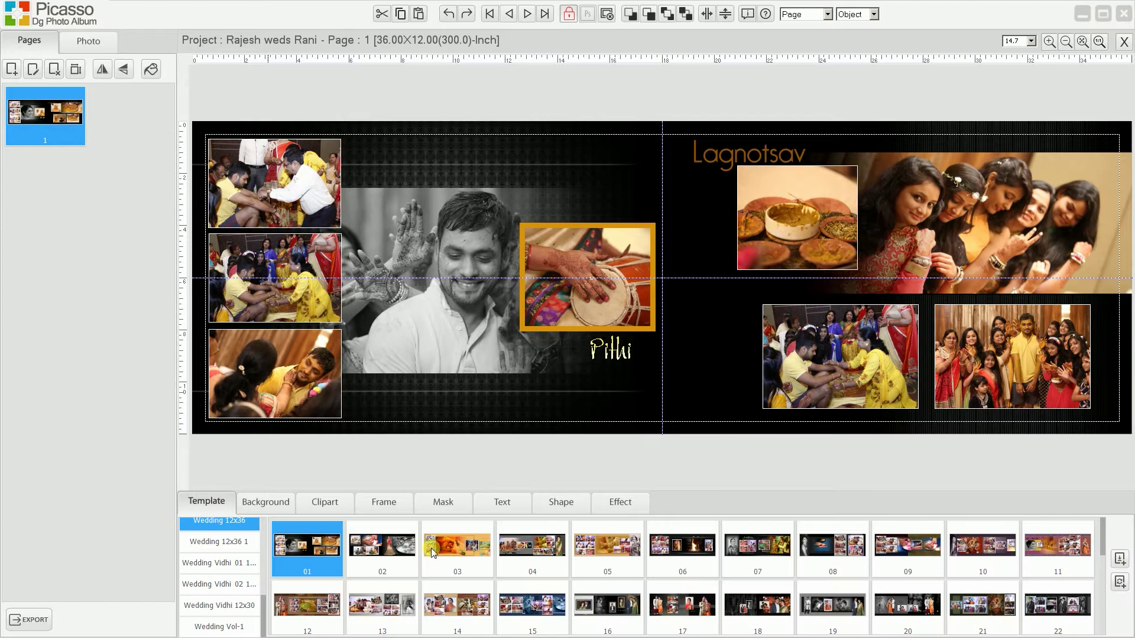
click(453, 549)
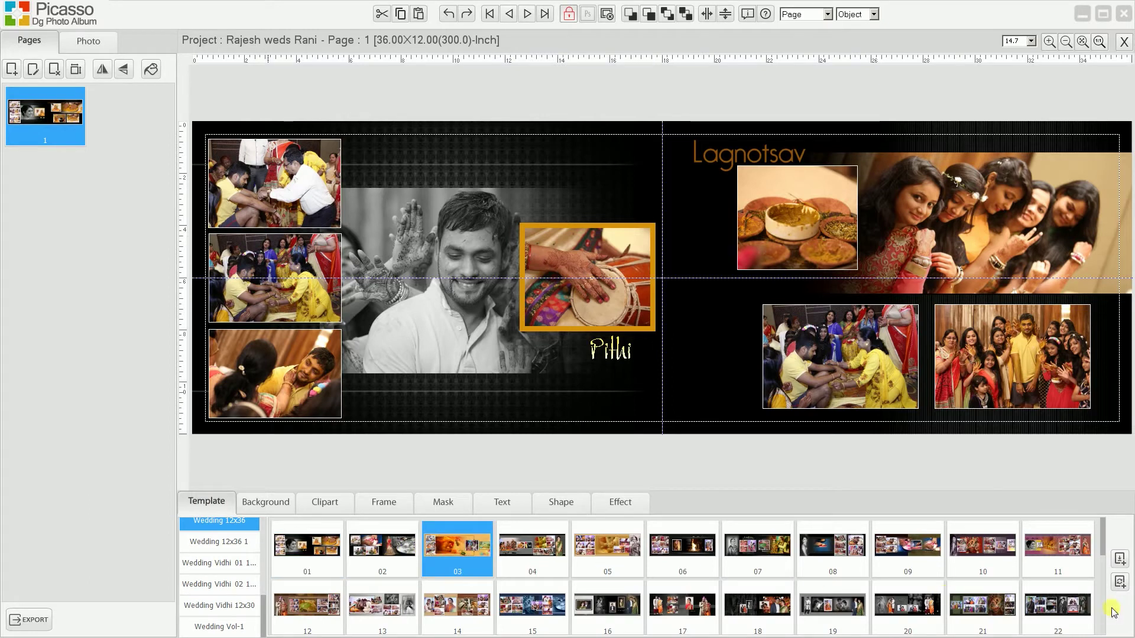
double_click(453, 547)
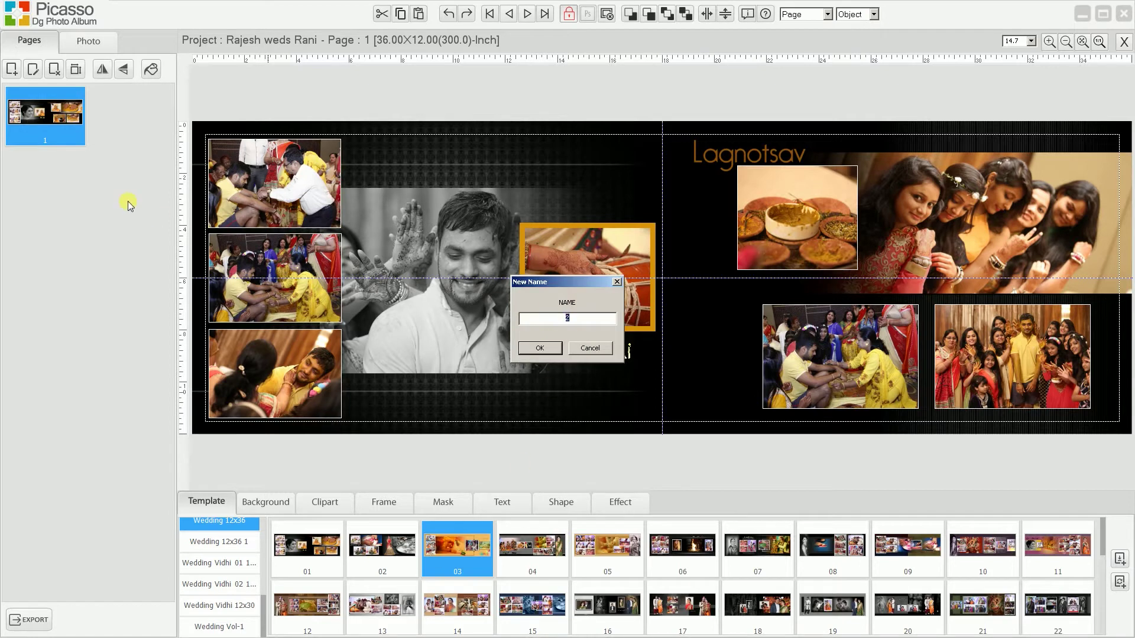
click(540, 349)
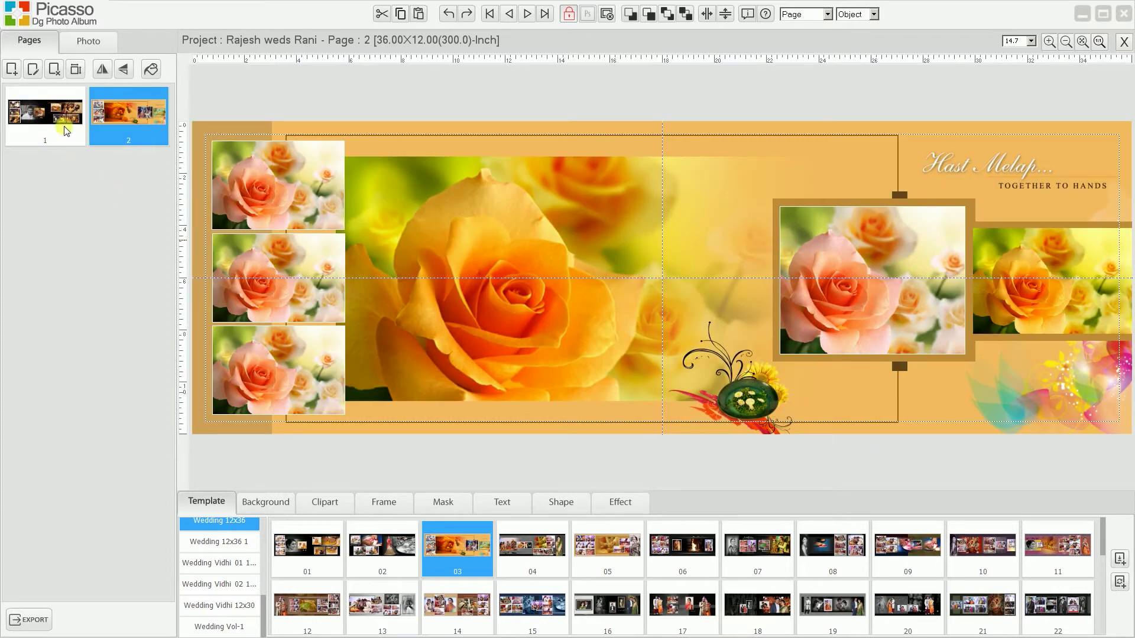
Switch to the Wedding photo category and fill the three stacked frames with _MG_3507, _MG_3519 and _MG_3541 from top to bottom.
click(89, 42)
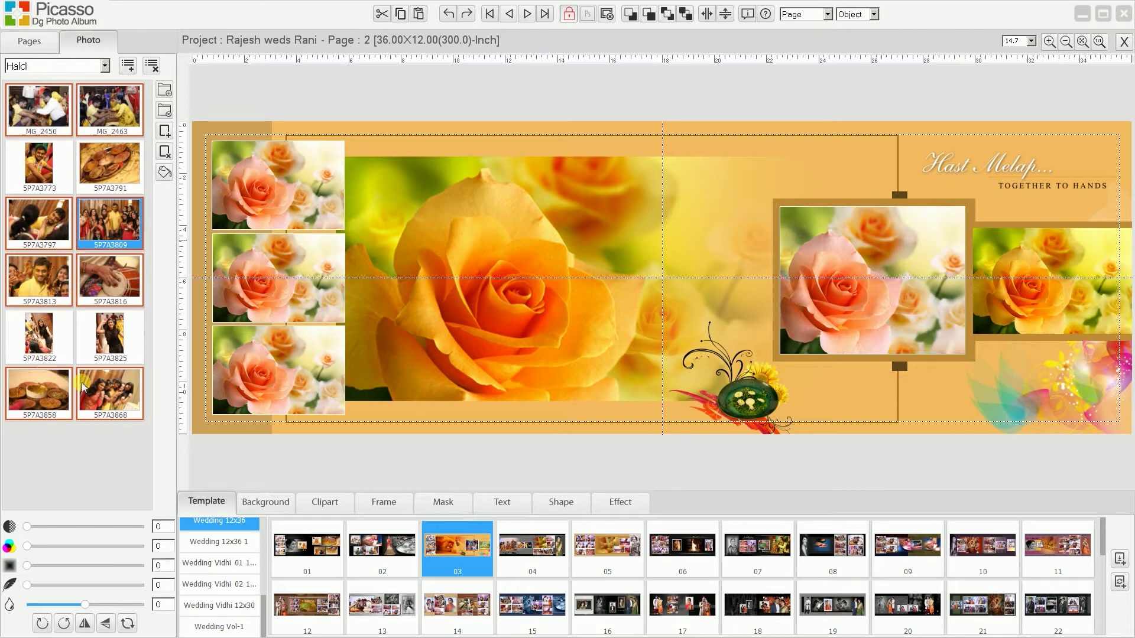
click(55, 65)
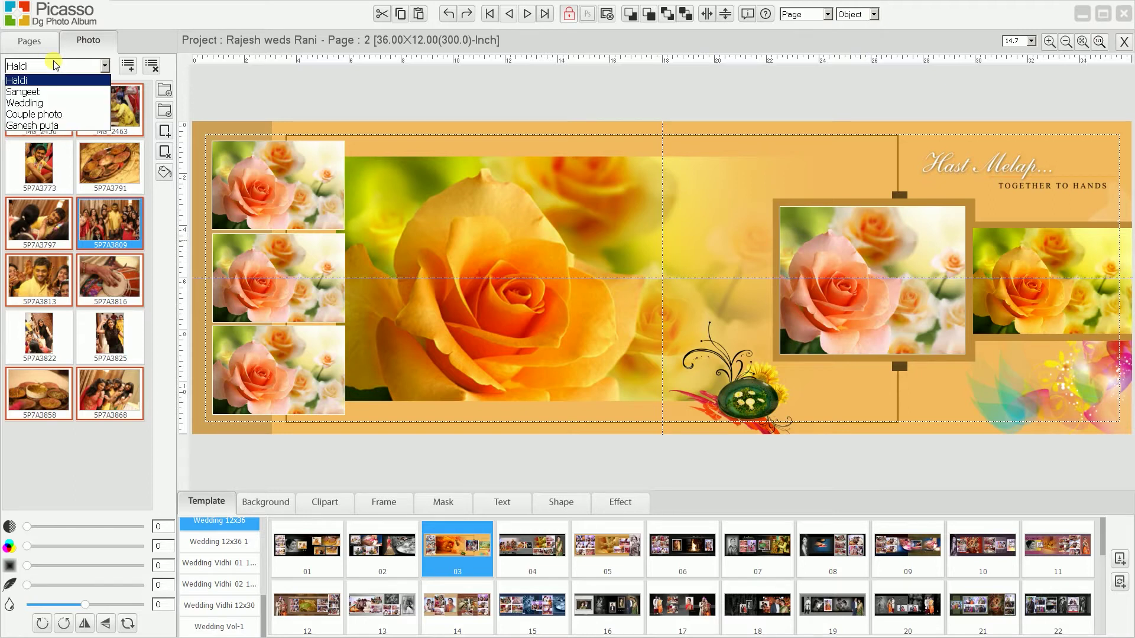
click(43, 103)
click(251, 186)
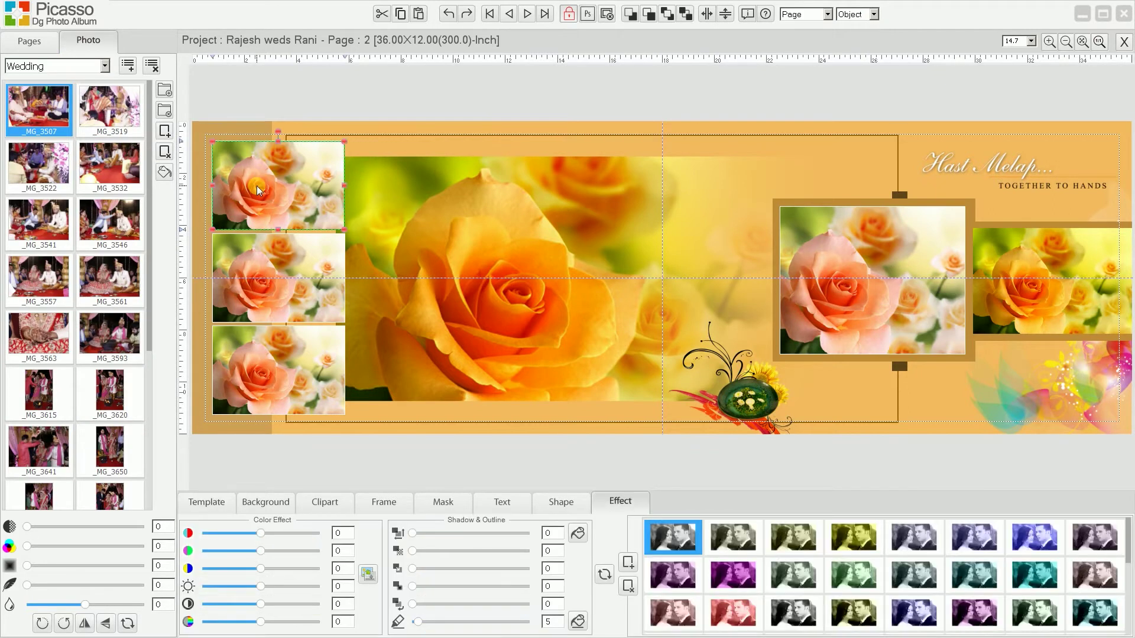
double_click(48, 114)
click(120, 119)
double_click(120, 118)
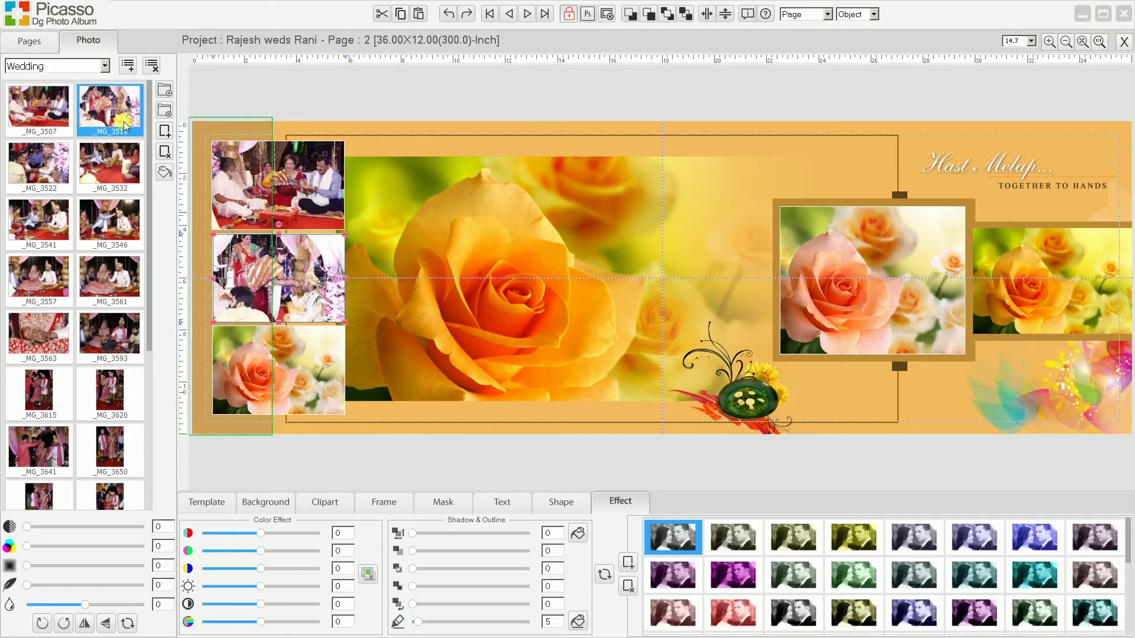
double_click(35, 216)
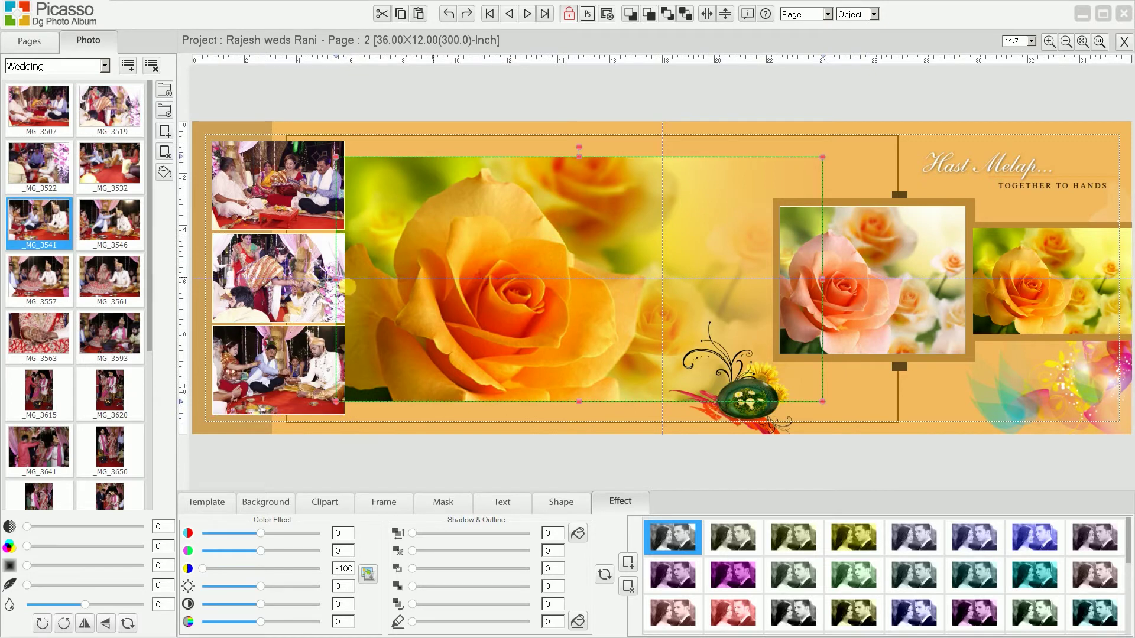
Place _MG_3557 in the large central frame, _MG_3561 in the brown-bordered frame and _MG_9892 in the frame at the page's outer edge.
double_click(45, 278)
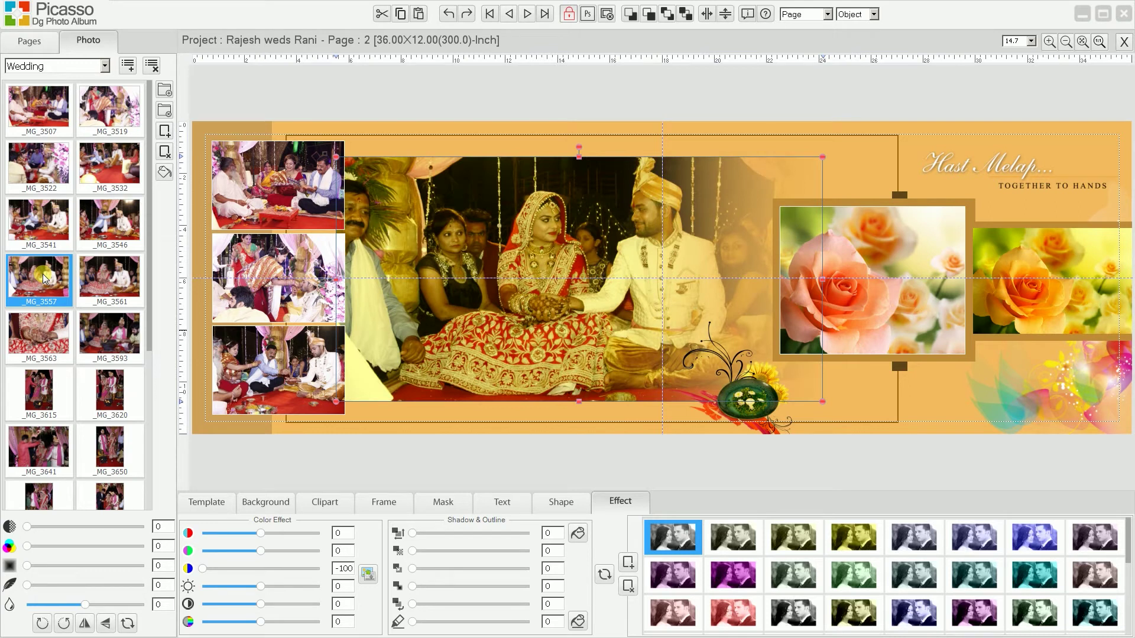
click(851, 278)
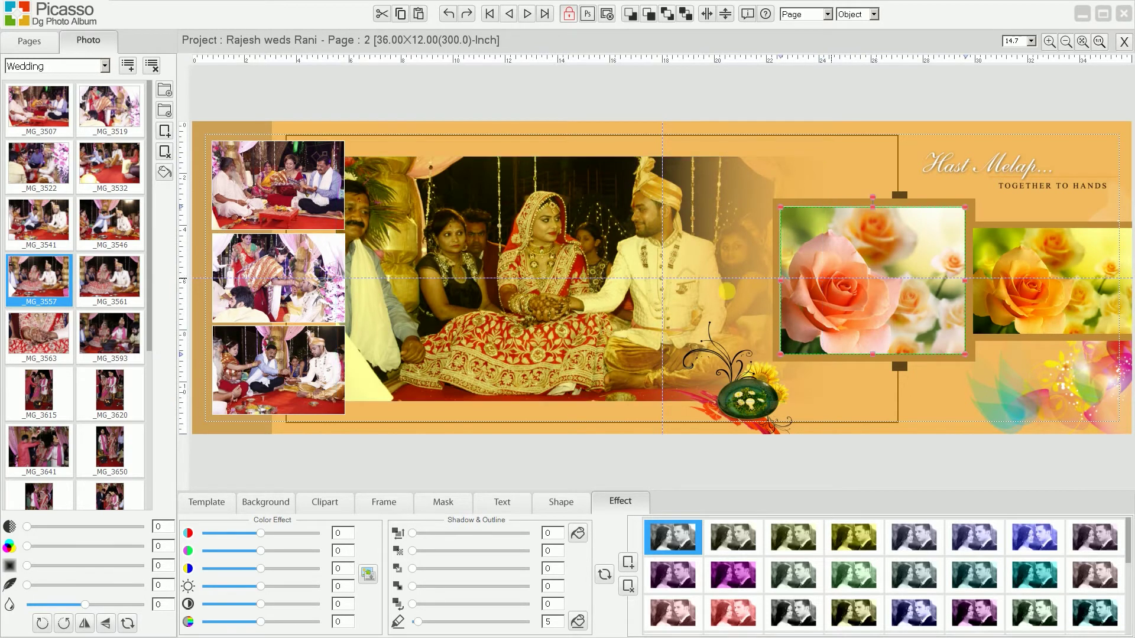
double_click(107, 293)
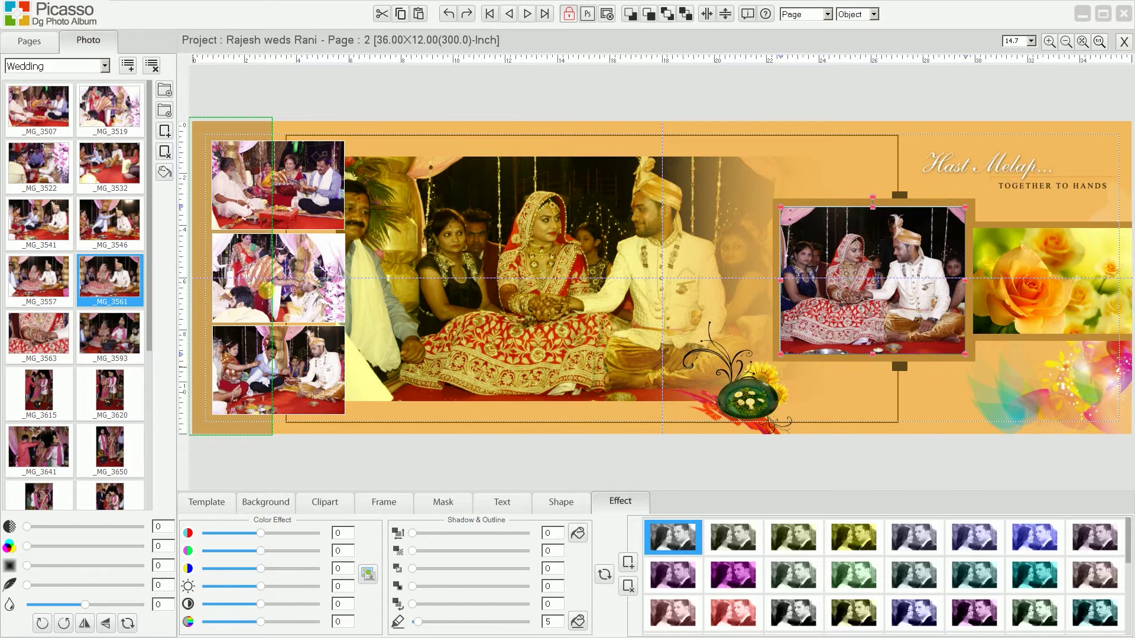
click(103, 450)
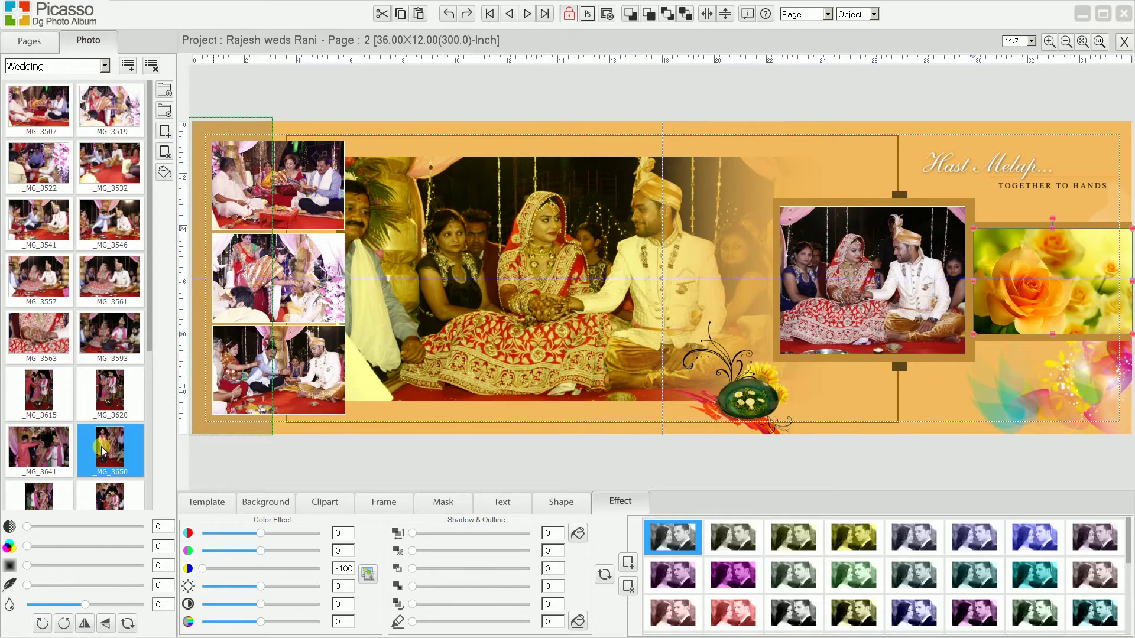
scroll(102, 450, down, 5)
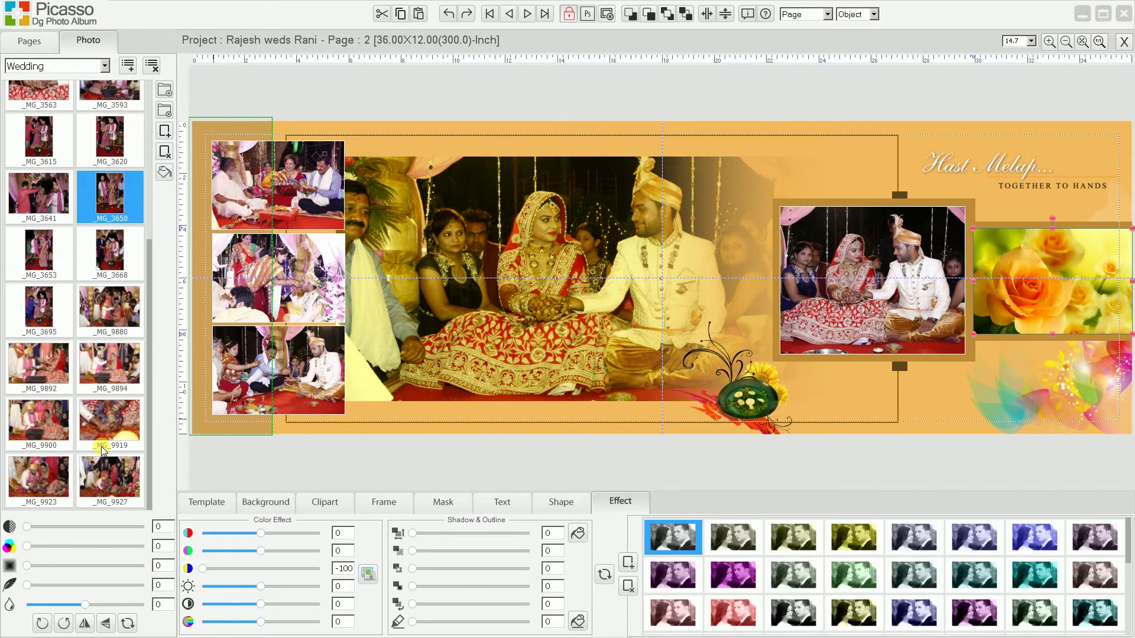
double_click(40, 375)
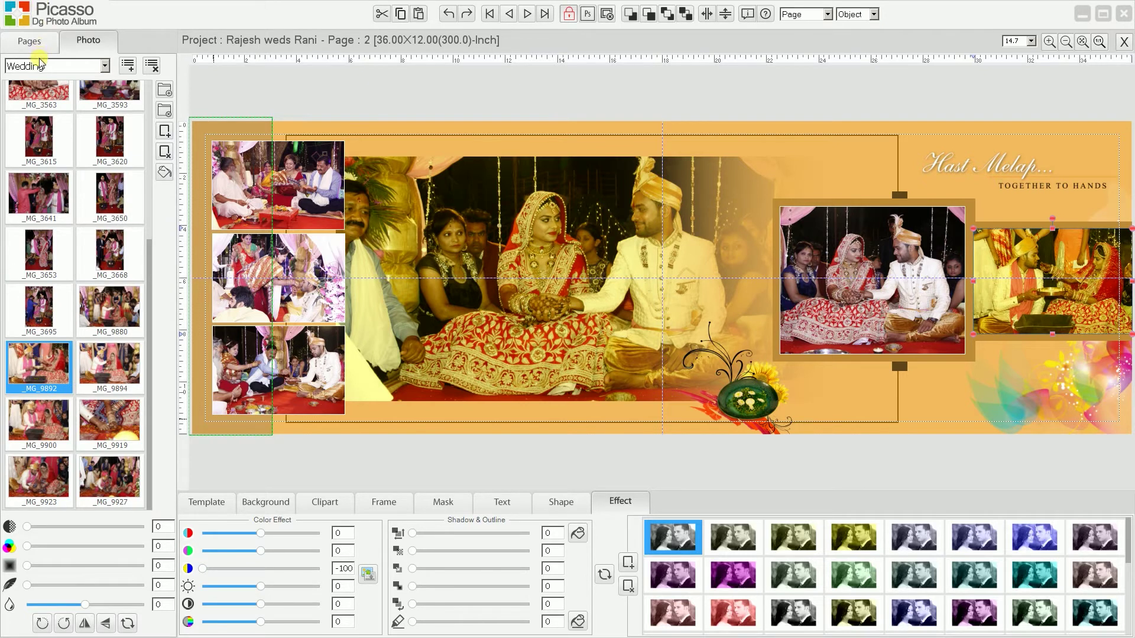
Add a new blank page named 3 after page 2.
click(29, 41)
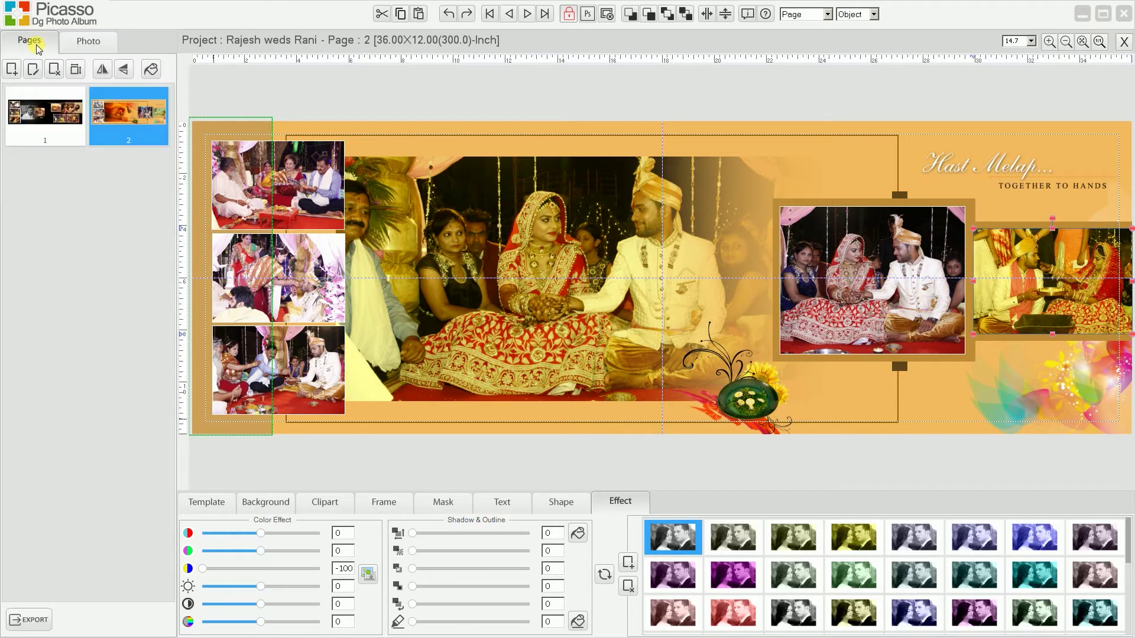
click(11, 70)
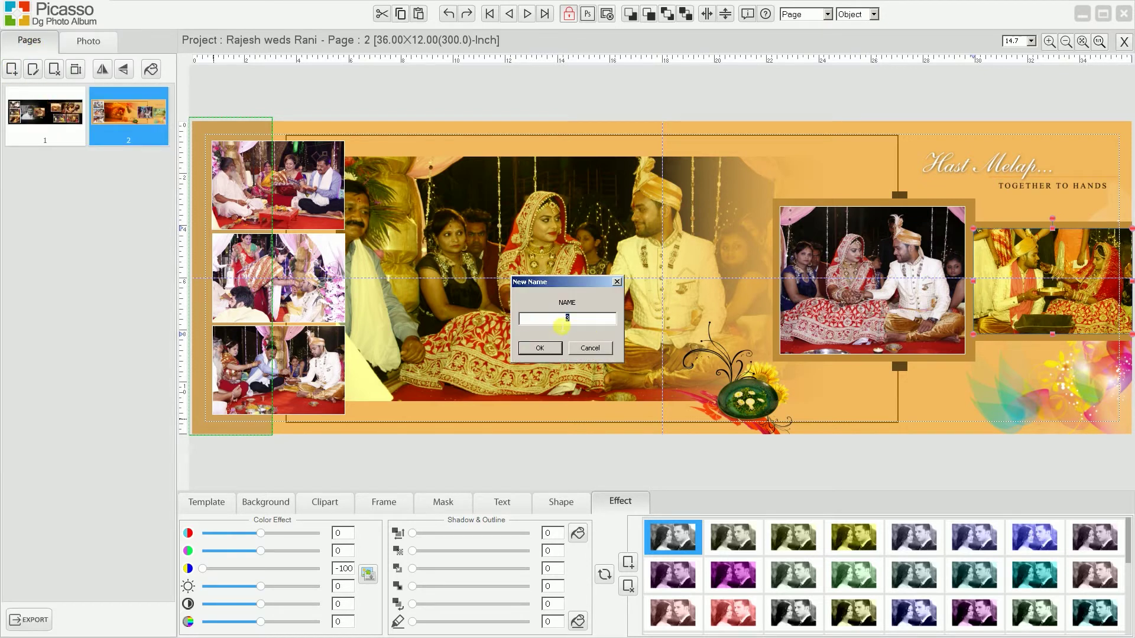
click(540, 348)
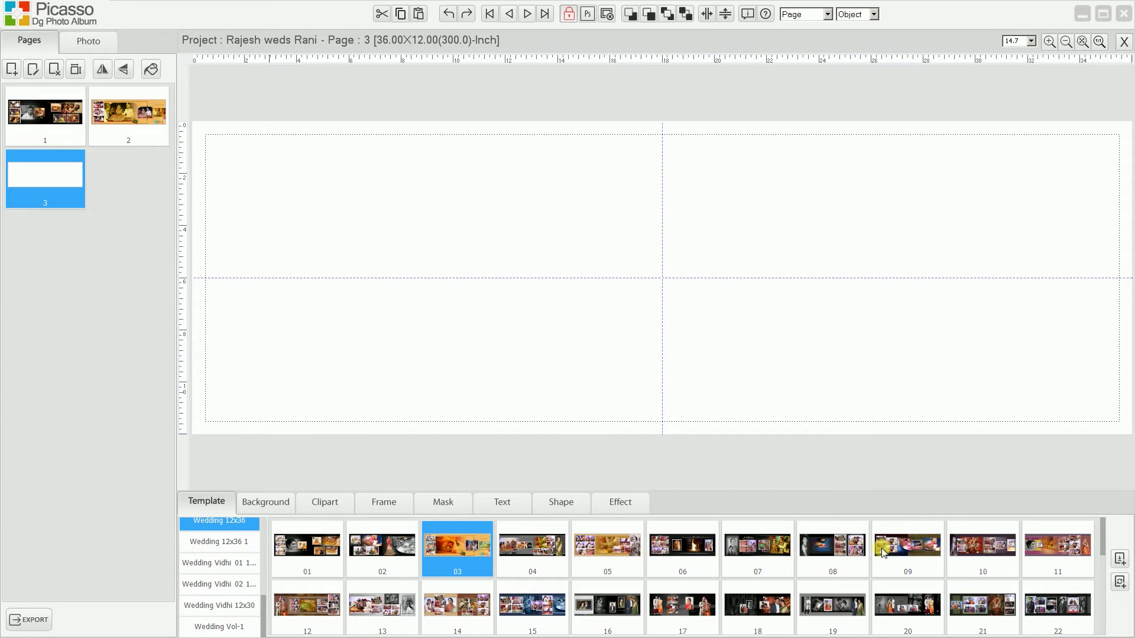
Apply template 45 from the Wedding 12x36 set to page 3.
click(902, 544)
scroll(902, 545, down, 4)
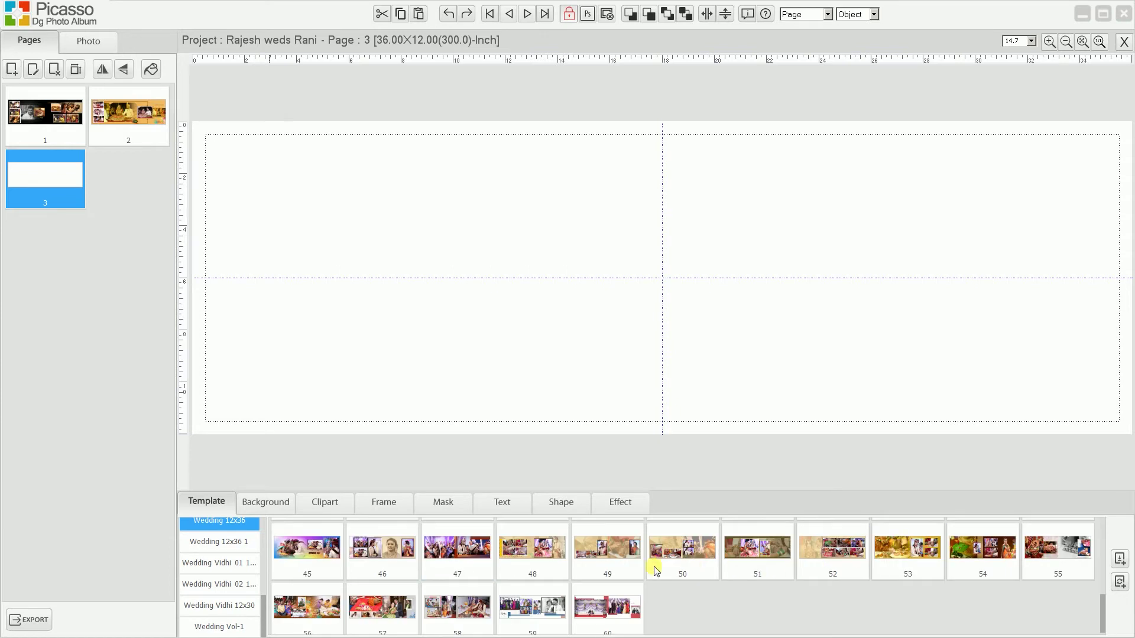
click(324, 549)
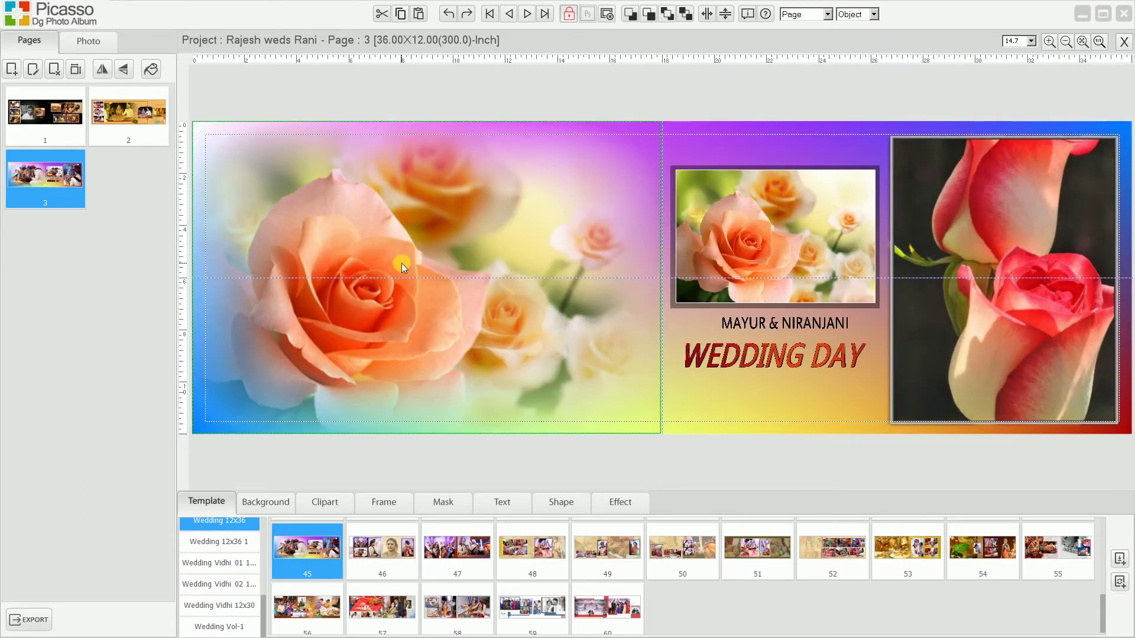
Place Wedding photo _MG_3557 in page 3's large faded frame and _MG_3532 in the small frame above the WEDDING DAY text.
click(401, 266)
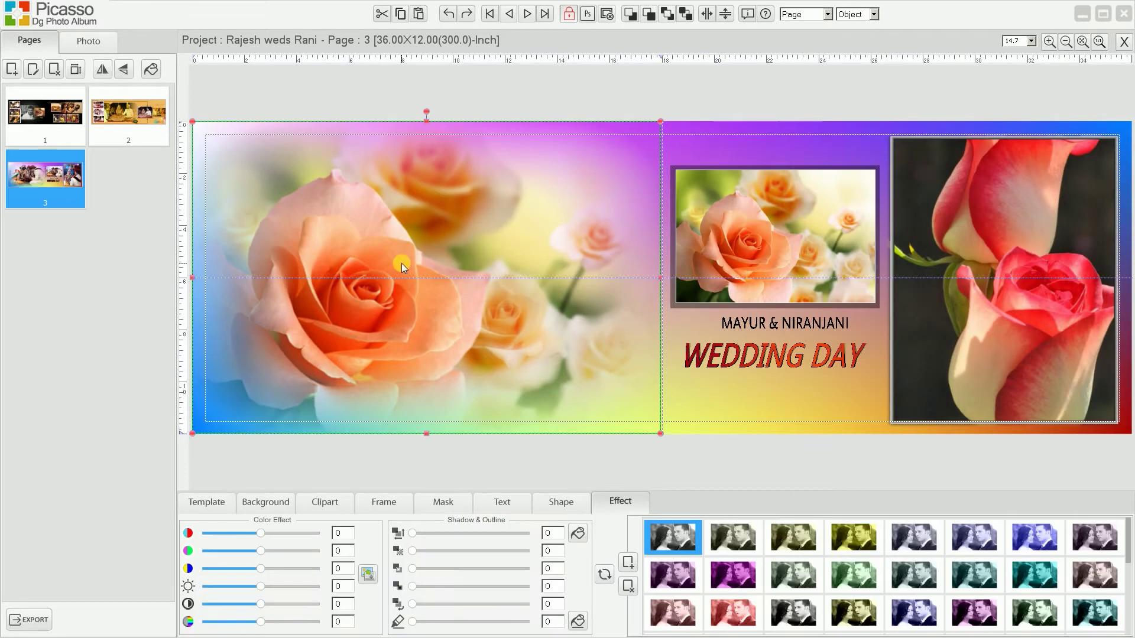
click(74, 40)
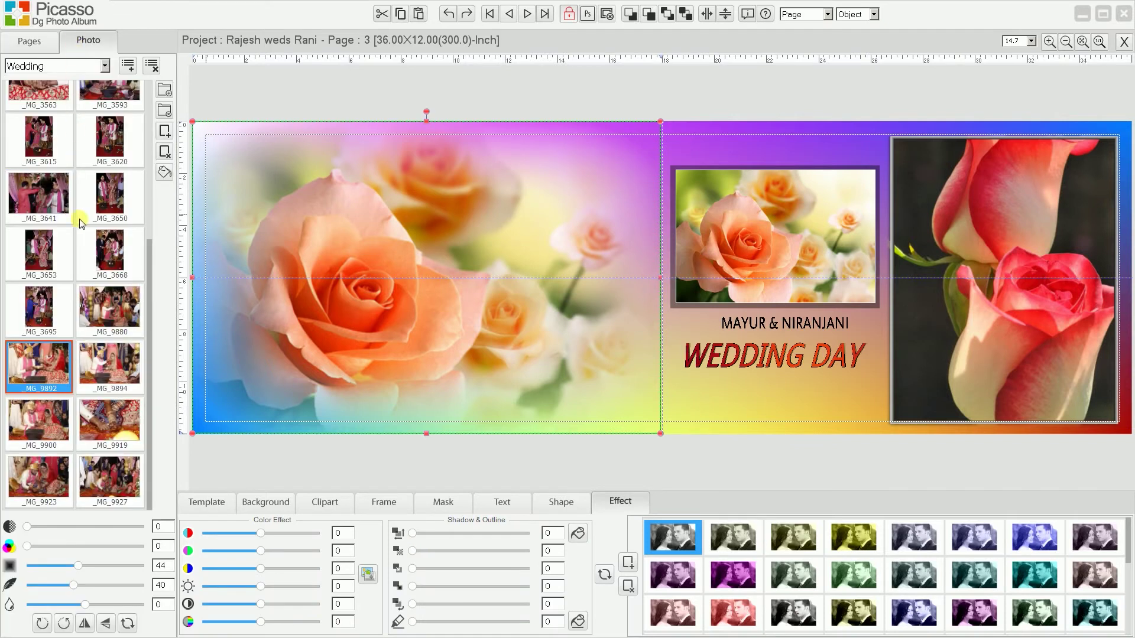
click(98, 252)
click(54, 424)
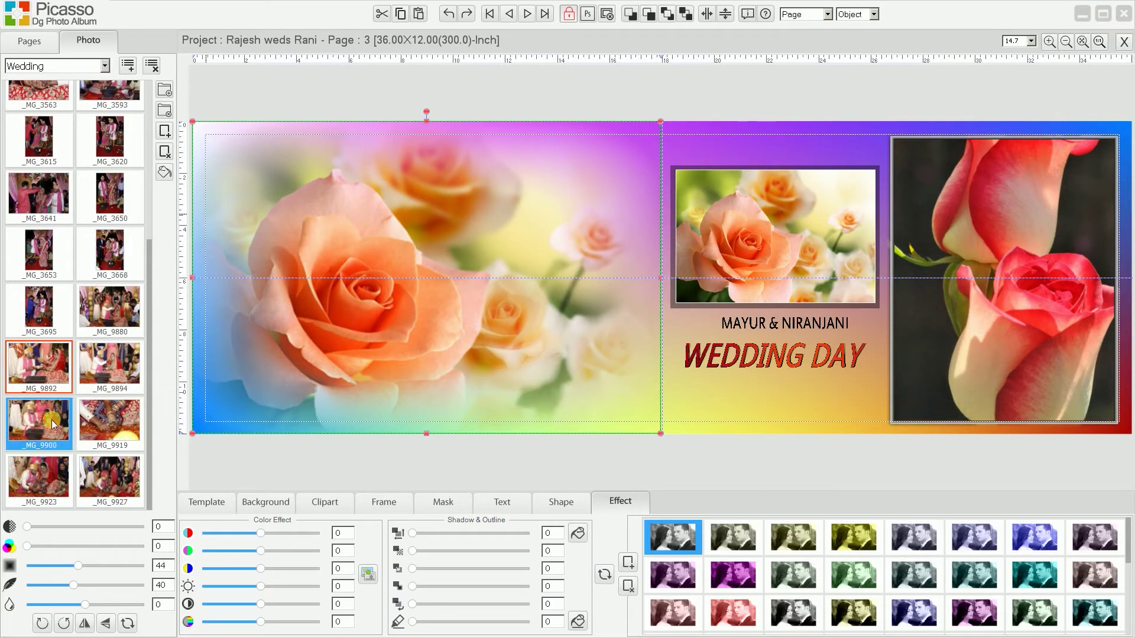
scroll(57, 423, up, 5)
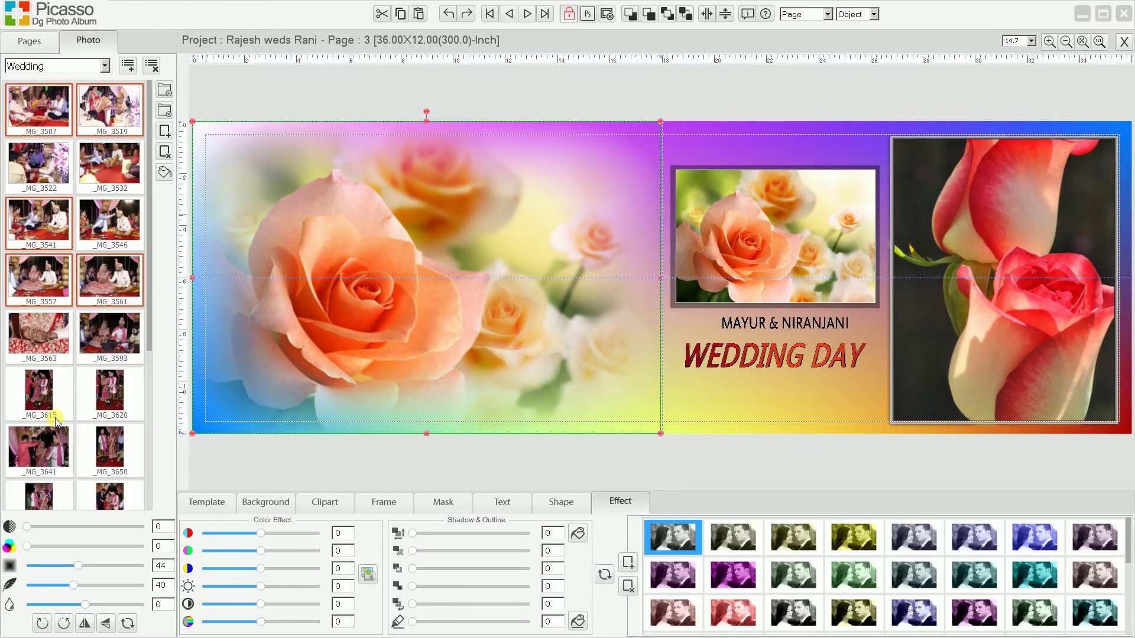
double_click(40, 281)
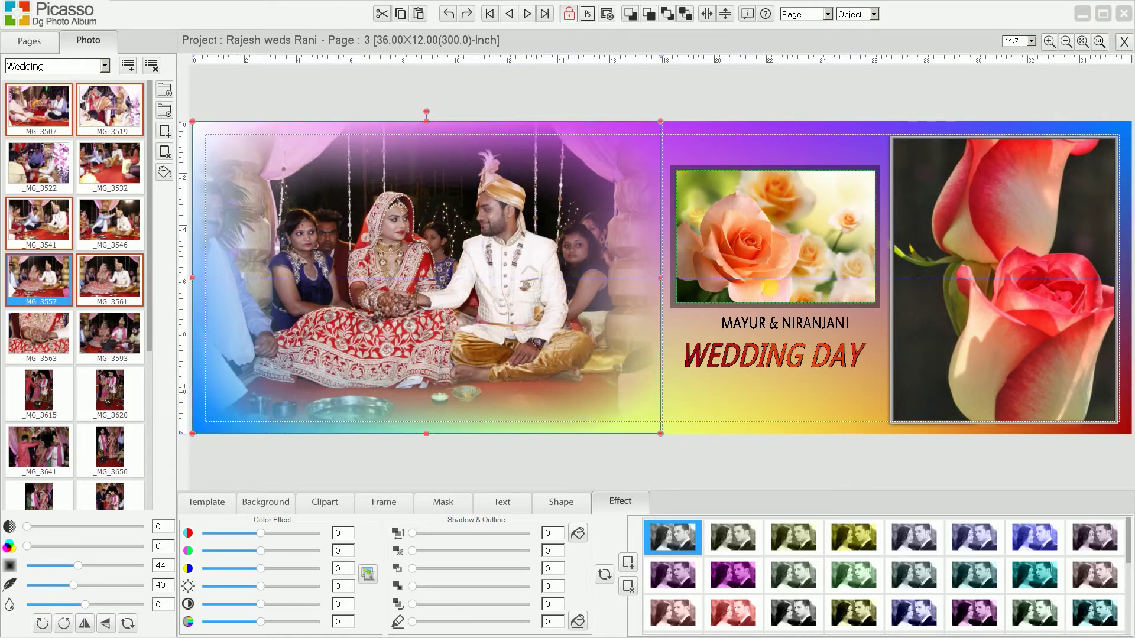
click(771, 245)
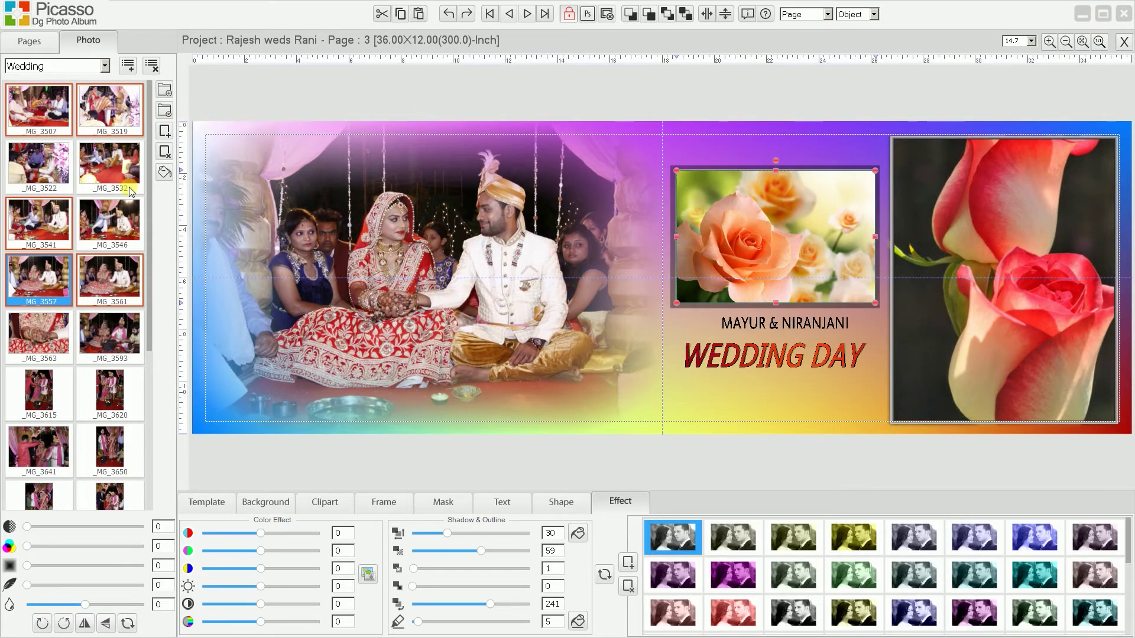
double_click(113, 171)
Fill the tall frame at page 3's outer edge with 5P7A4534 from the Couple photo category.
click(1058, 254)
click(119, 403)
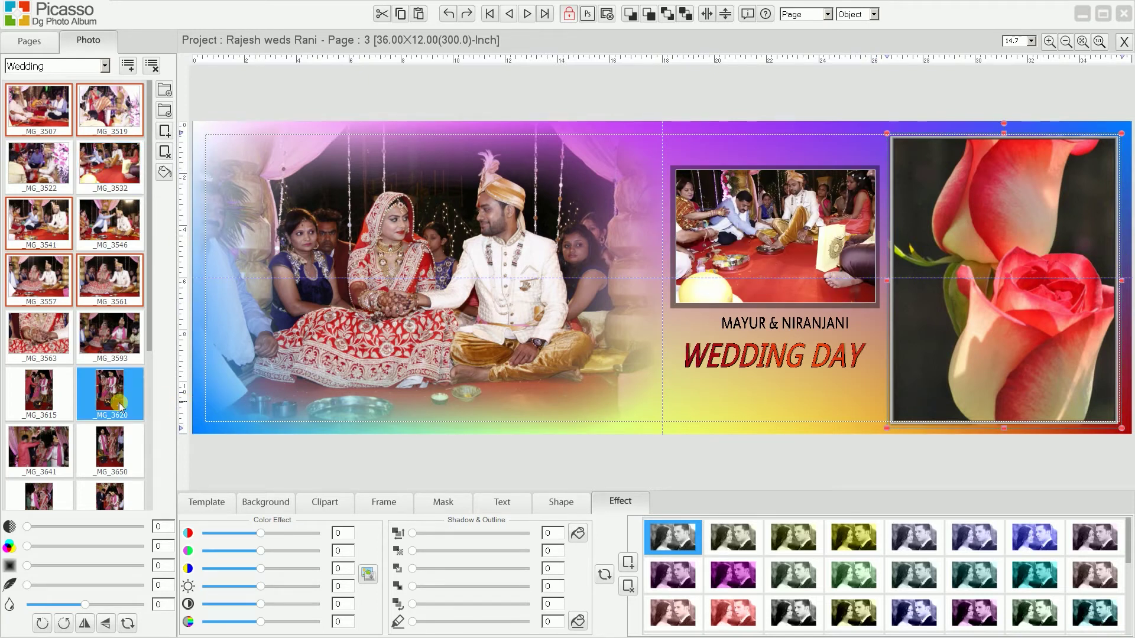
click(58, 66)
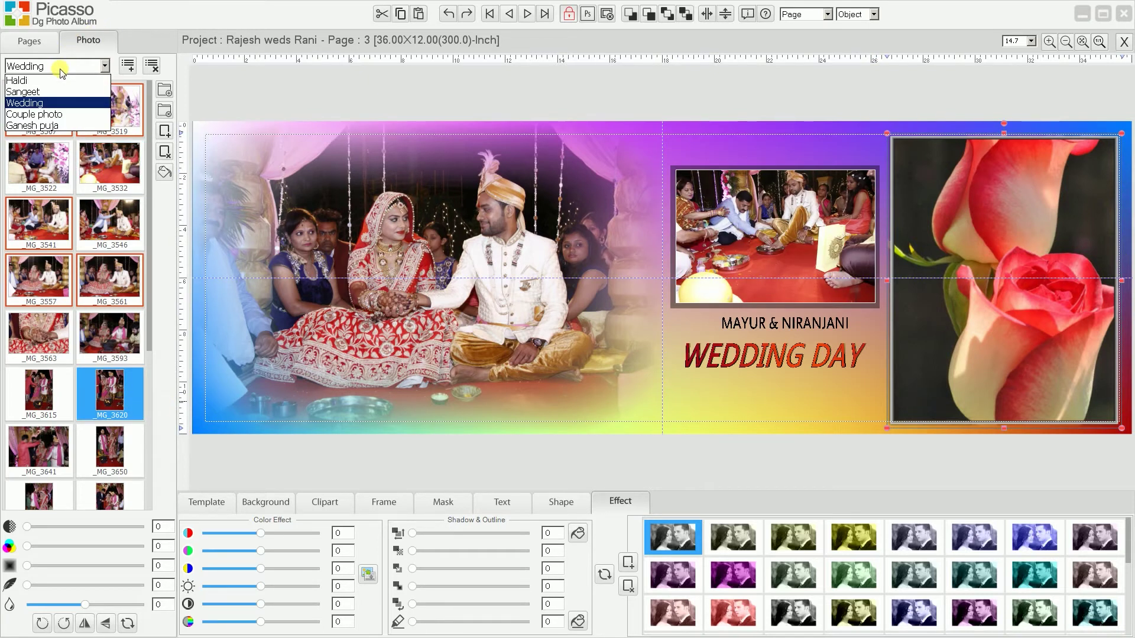
click(48, 113)
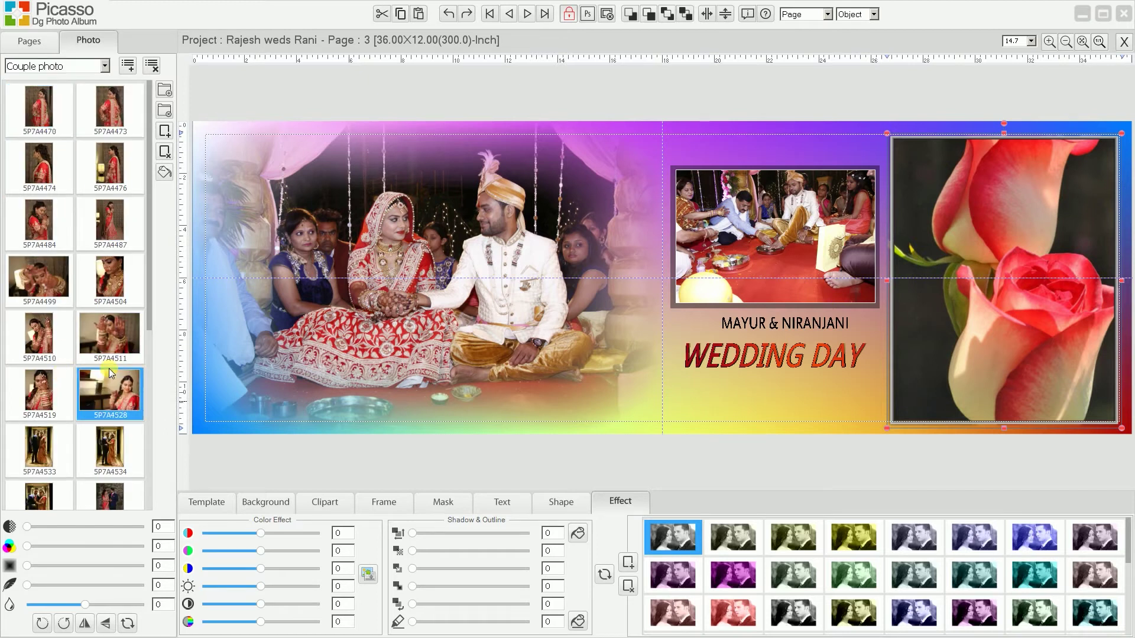
click(109, 454)
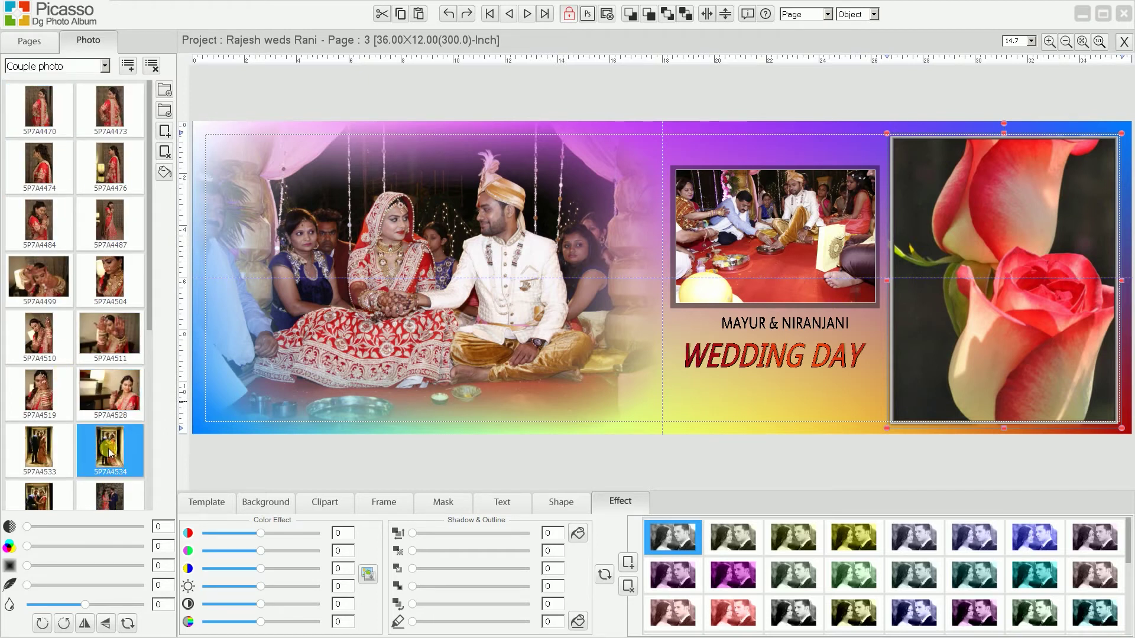
double_click(108, 444)
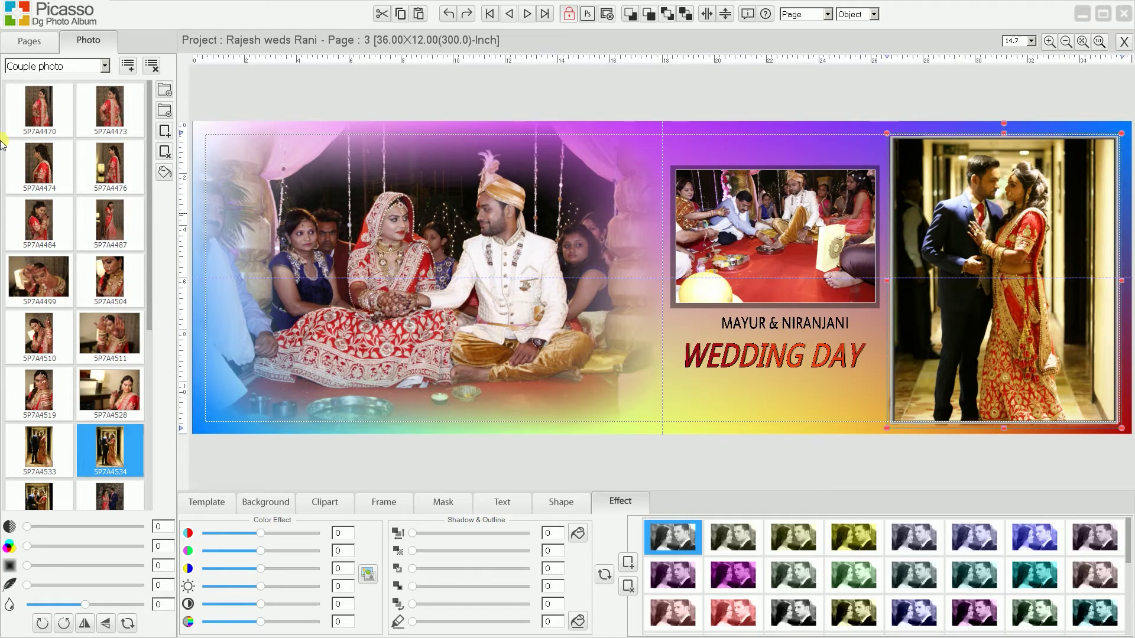
Apply Wedding Vidhi 02 template 05 to page 55 of the Wedding 12x36 project and fill its two upper frames with 5P7A4494 and 5P7A4495.
click(12, 46)
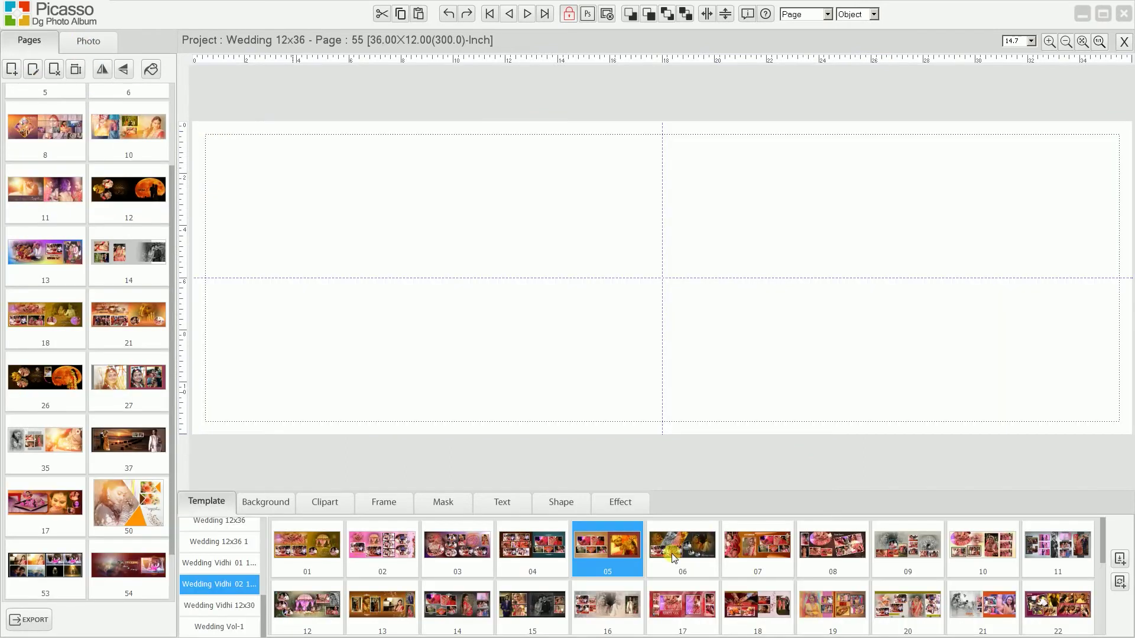
click(1119, 582)
click(348, 256)
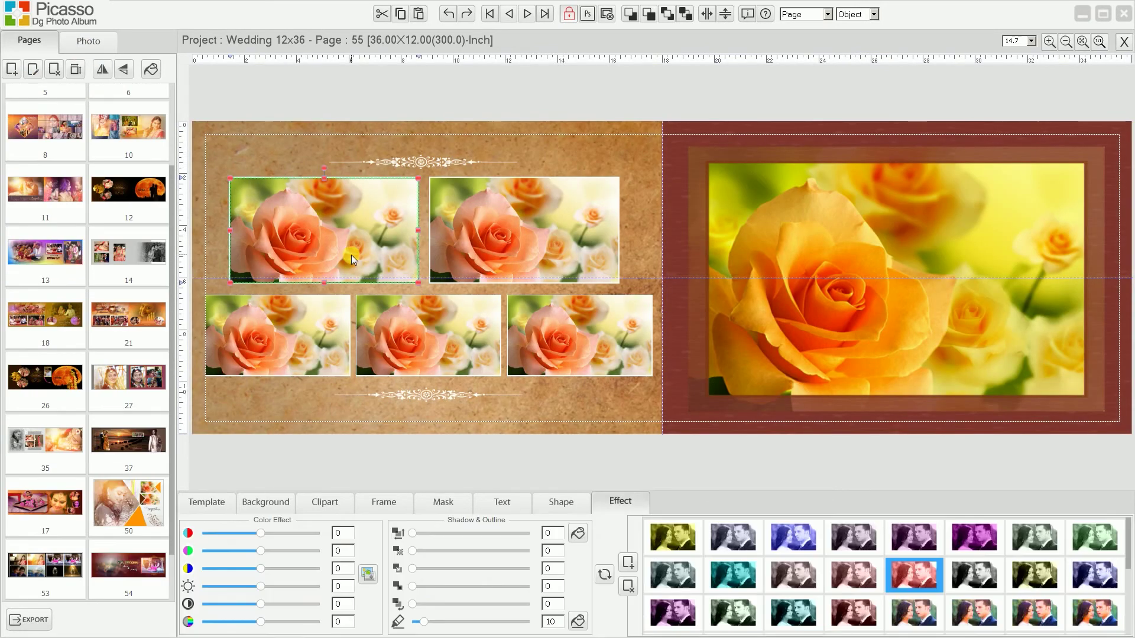
click(94, 44)
click(118, 331)
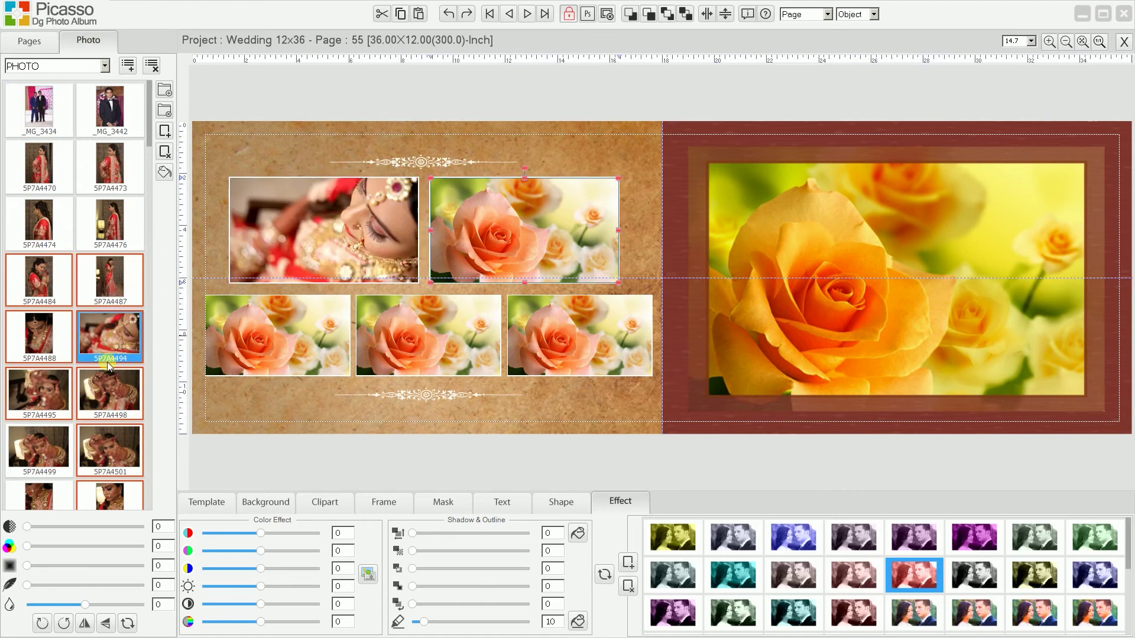
click(44, 383)
Fill the three lower frames with 5P7A4909, 9E0A1864 and 9E0A1859, and place 5P7A4926 in the large brown-bordered frame.
scroll(122, 405, down, 10)
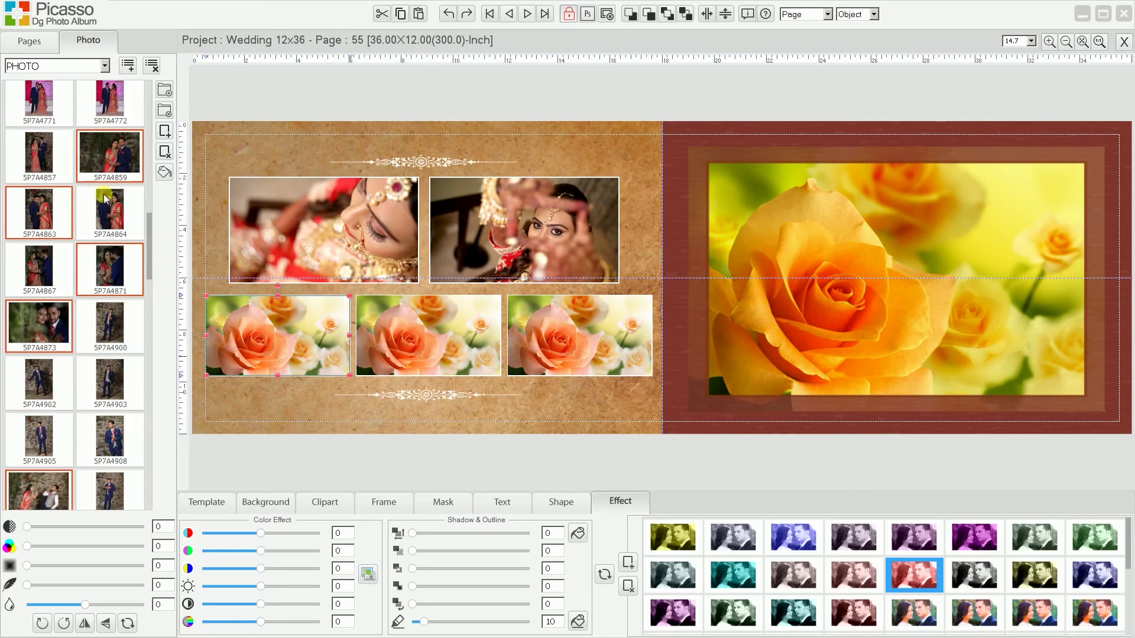
click(39, 491)
scroll(118, 438, down, 10)
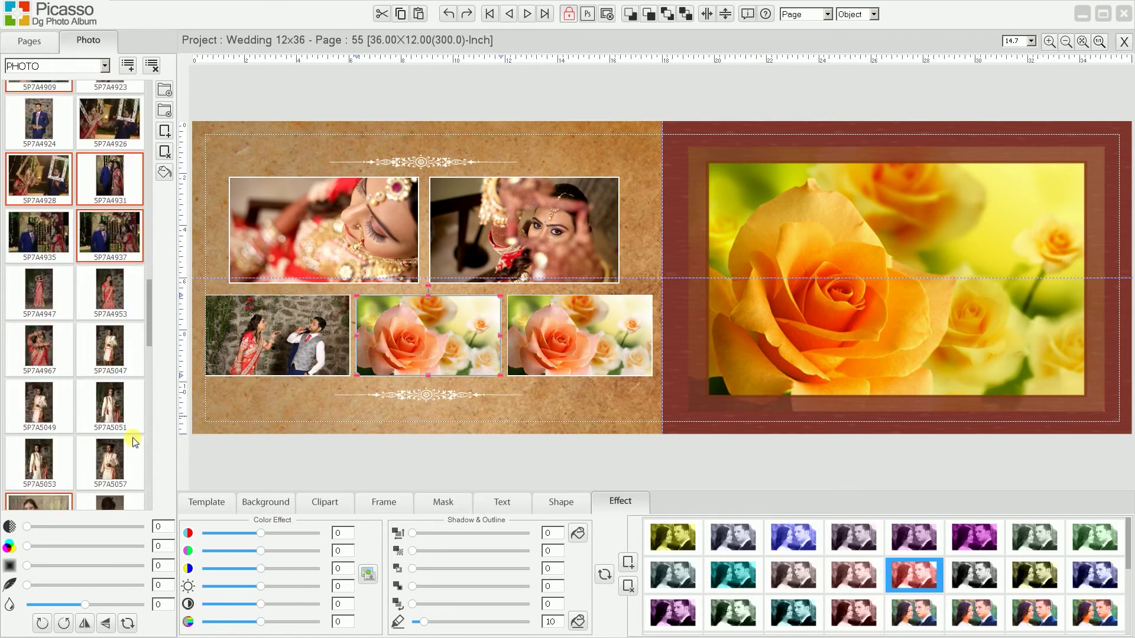
click(114, 429)
click(46, 426)
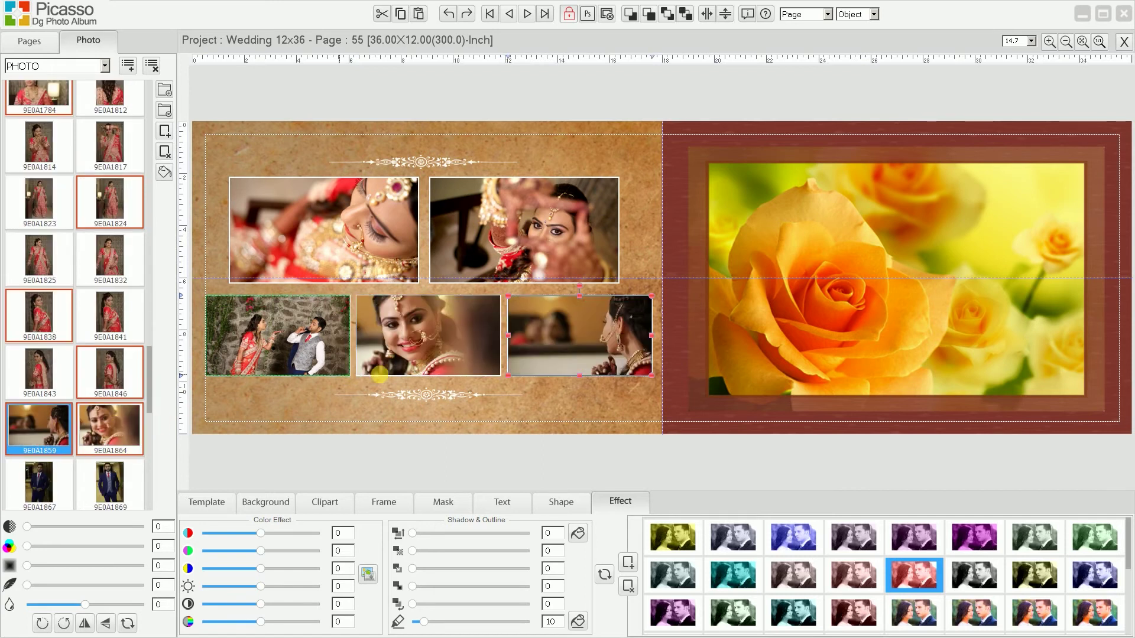
scroll(33, 361, up, 6)
click(112, 125)
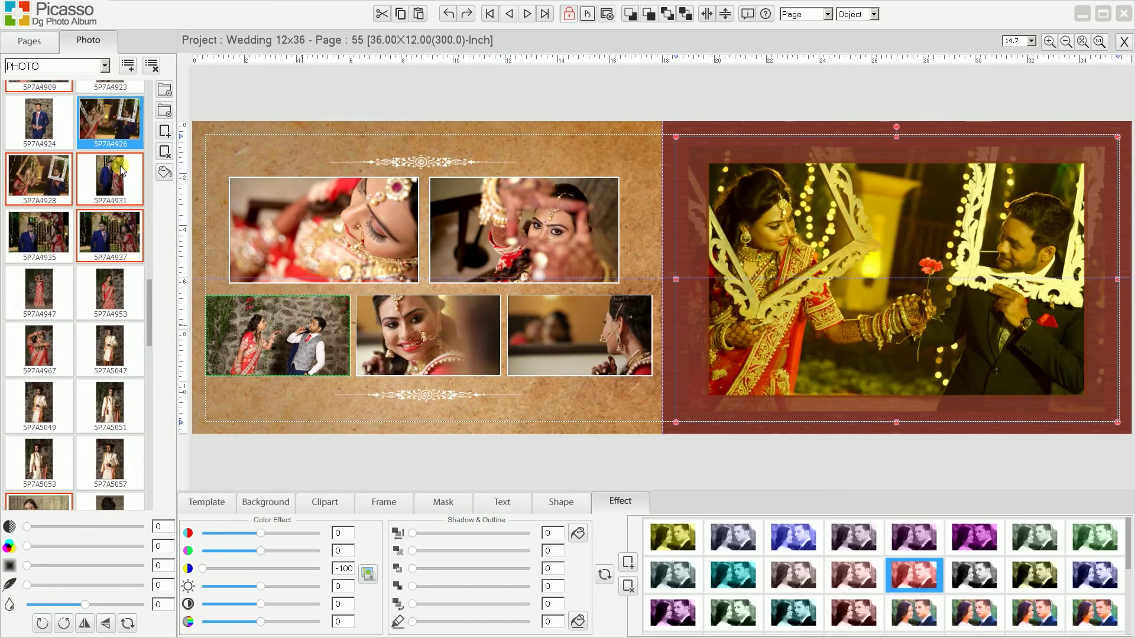
Add a new page named 57 using template 07 from the Wedding Vidhi 02 set.
click(214, 503)
click(679, 556)
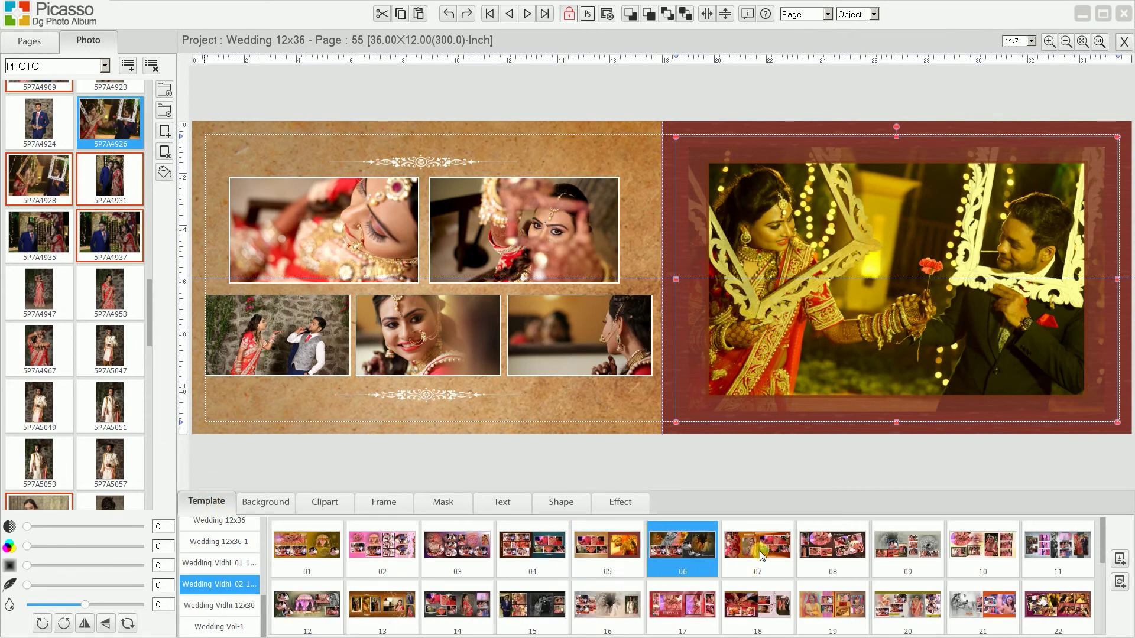
click(757, 550)
double_click(758, 551)
text(57)
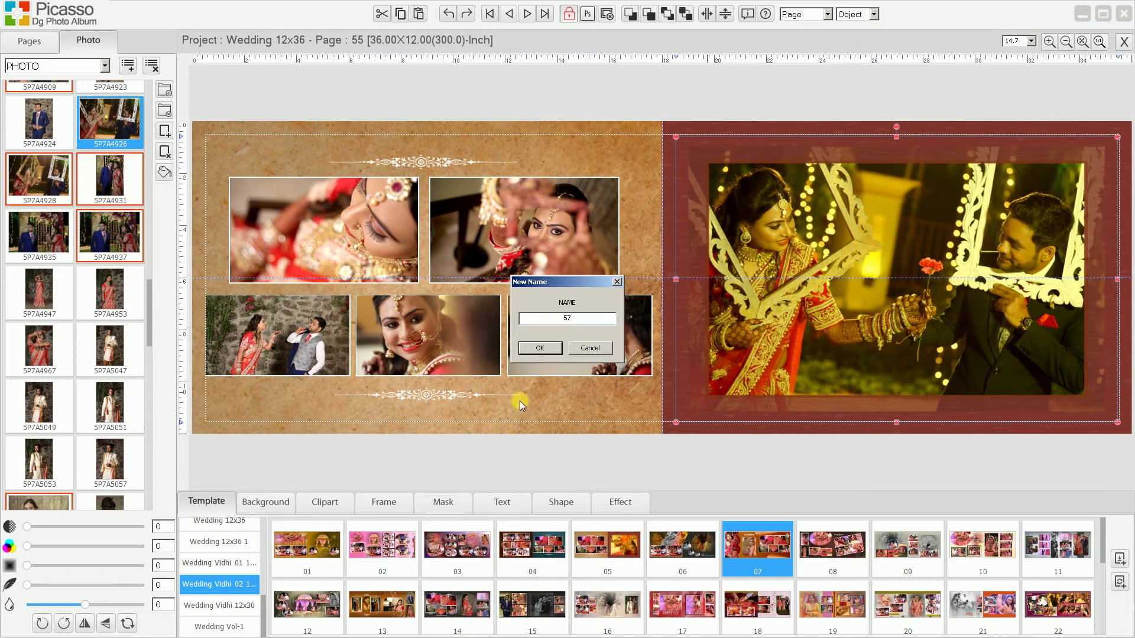
key(Return)
Place 5P7A4967 in page 57's full-height curved frame and 9E0A1864 in the beaded frame below the Occasion title.
click(395, 396)
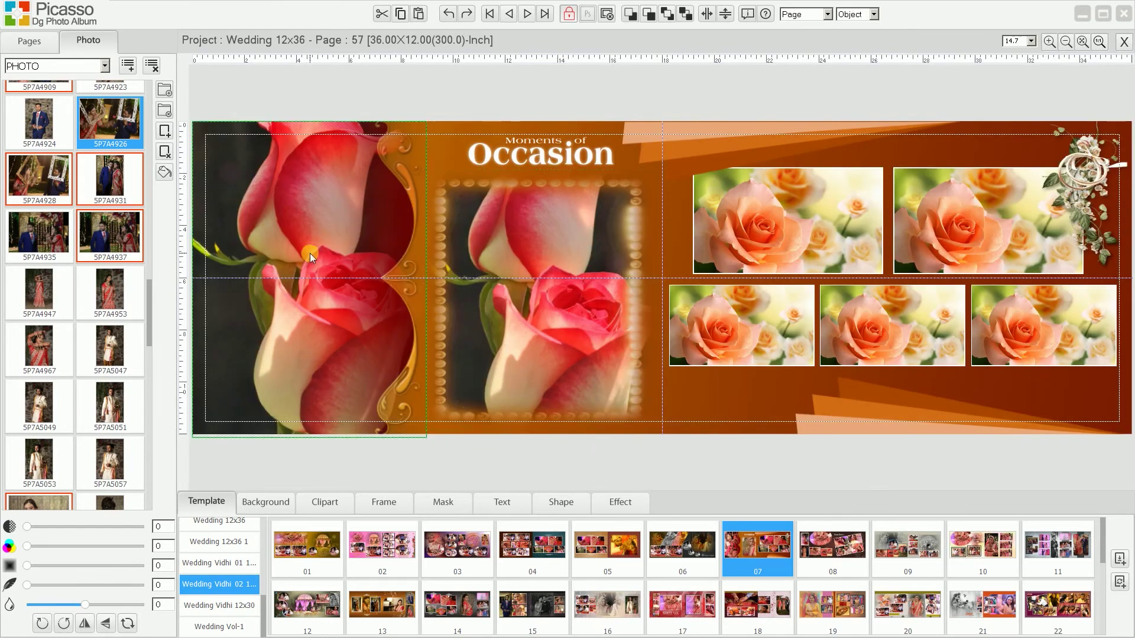
click(84, 335)
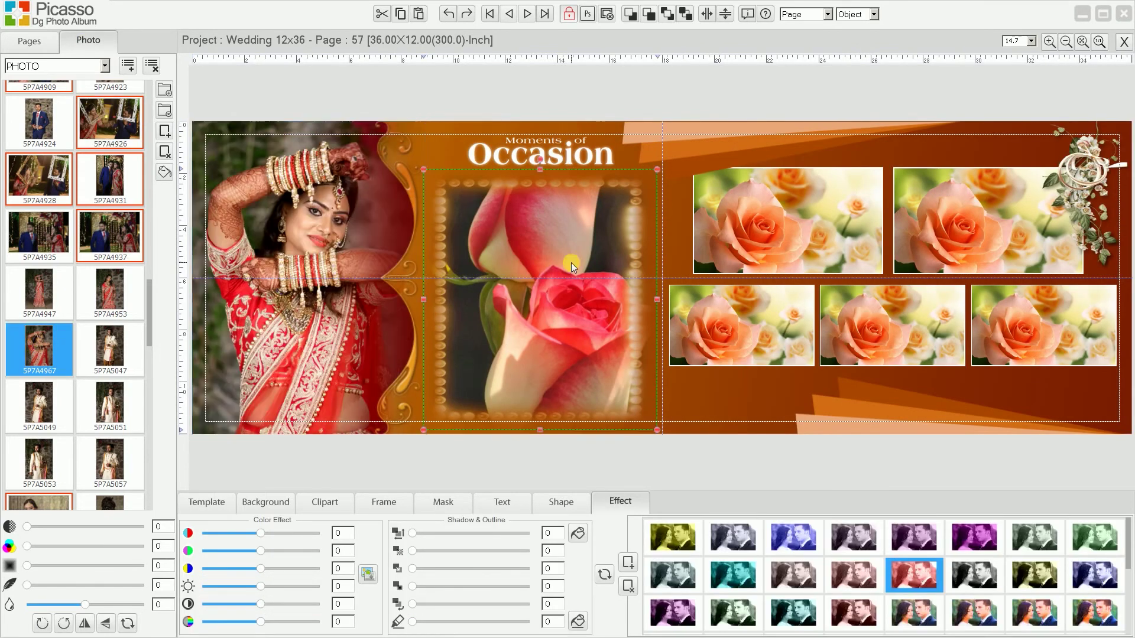
scroll(117, 293, down, 10)
click(109, 427)
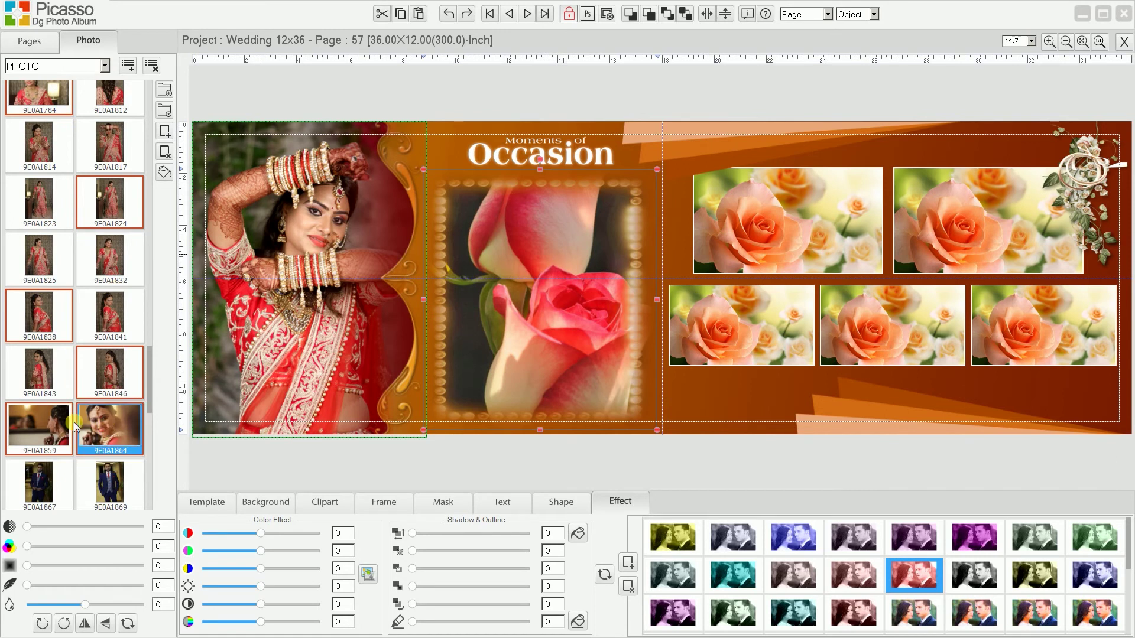
click(536, 315)
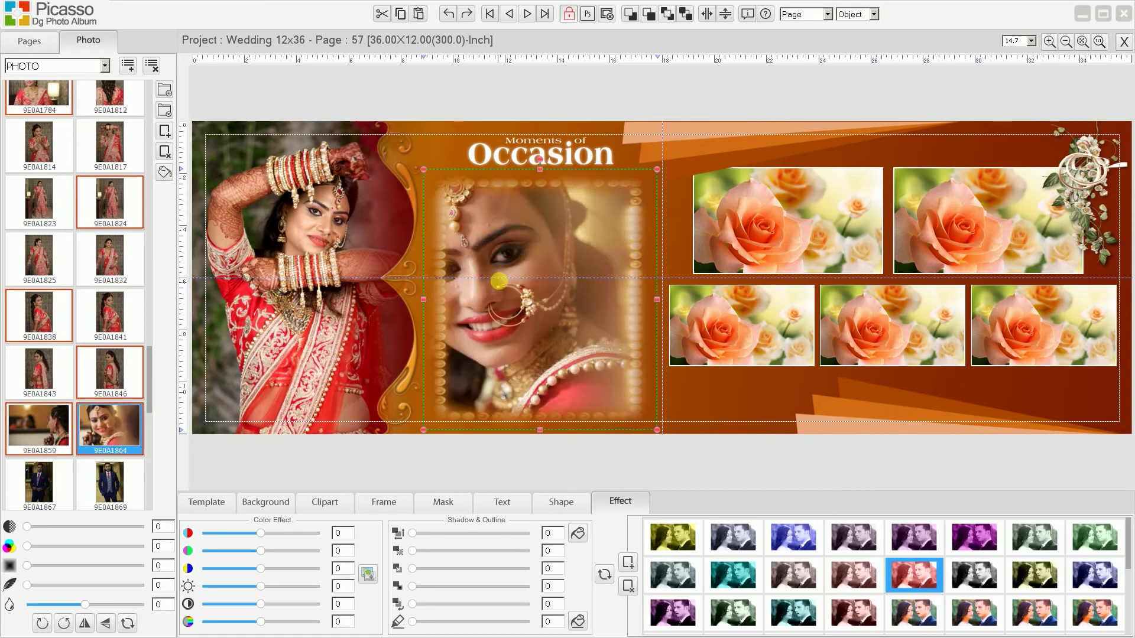
Use Crop to shift 9E0A1864 inside the beaded frame so the bride's whole face is centred.
right_click(504, 286)
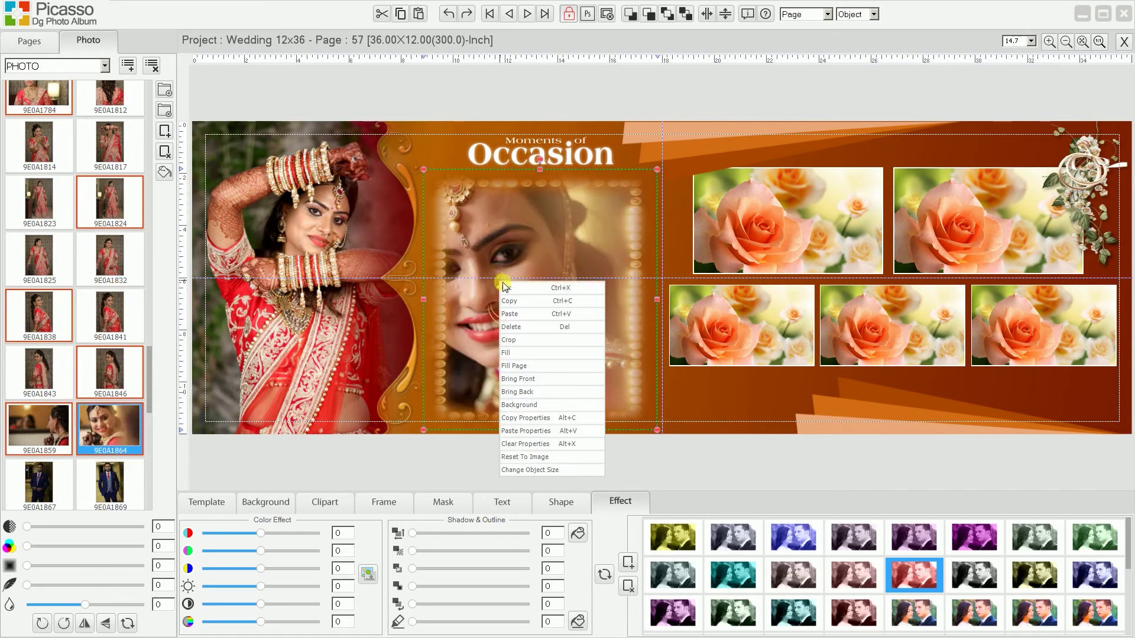
click(509, 340)
drag(501, 302, 625, 299)
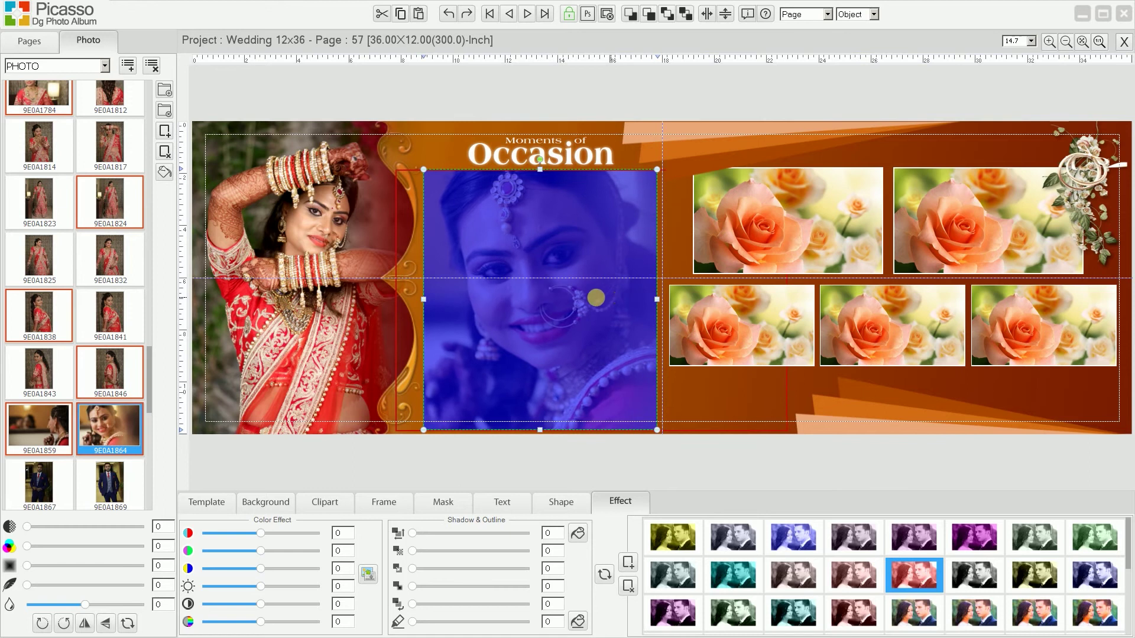
right_click(575, 294)
click(588, 300)
Fill the two upper small frames on page 57 with IMG_9773 and IMG_9748.
click(742, 230)
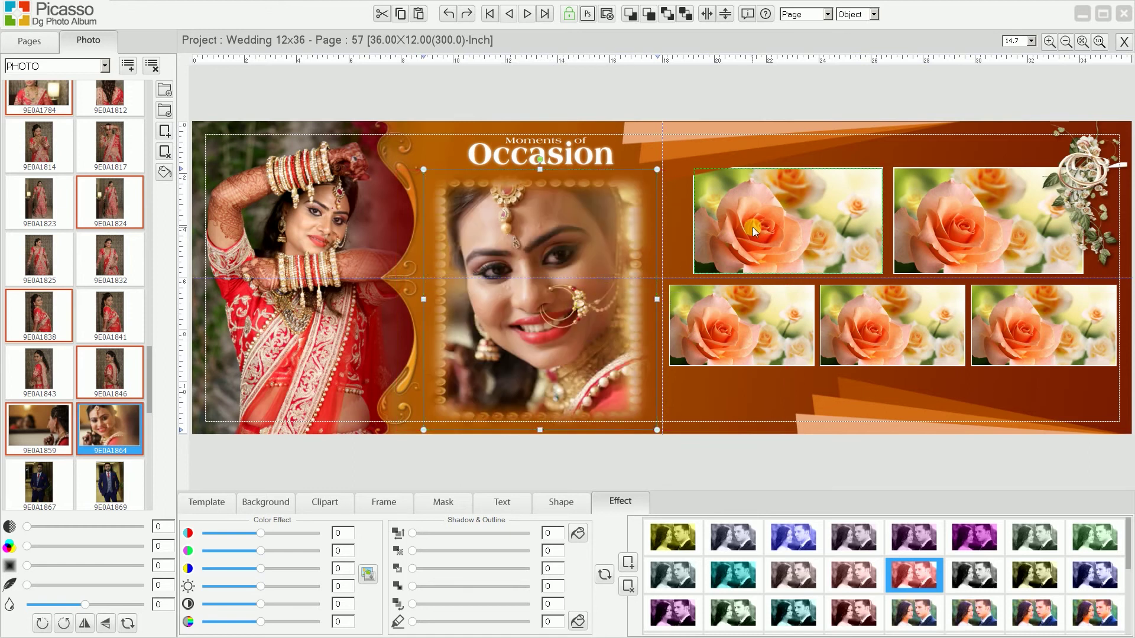
scroll(107, 225, down, 5)
scroll(107, 225, down, 4)
double_click(104, 424)
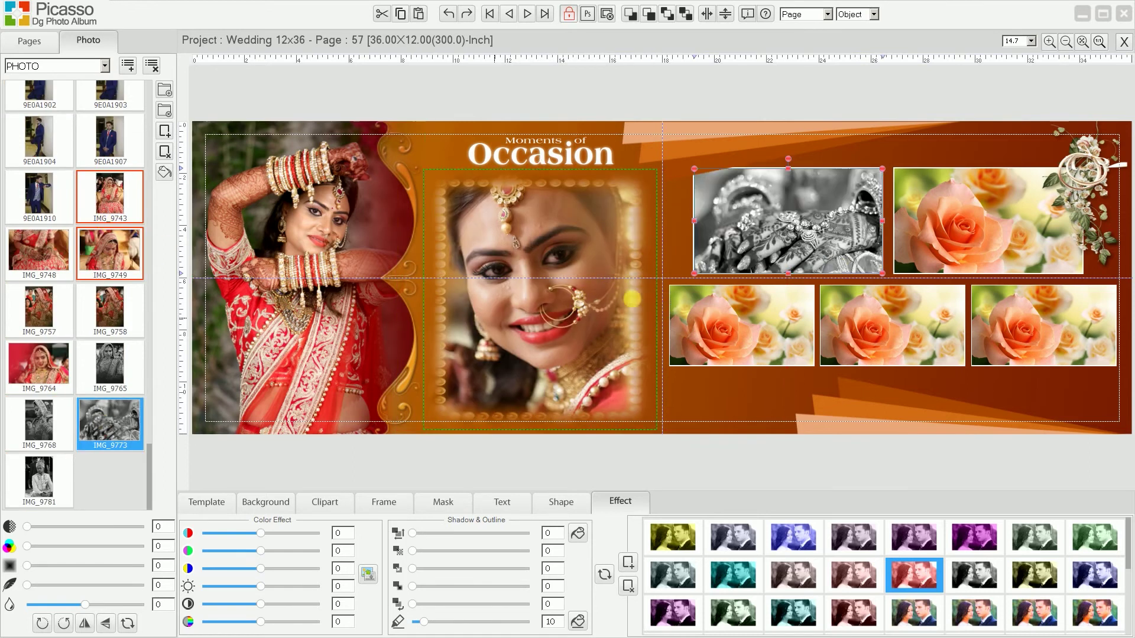
double_click(28, 255)
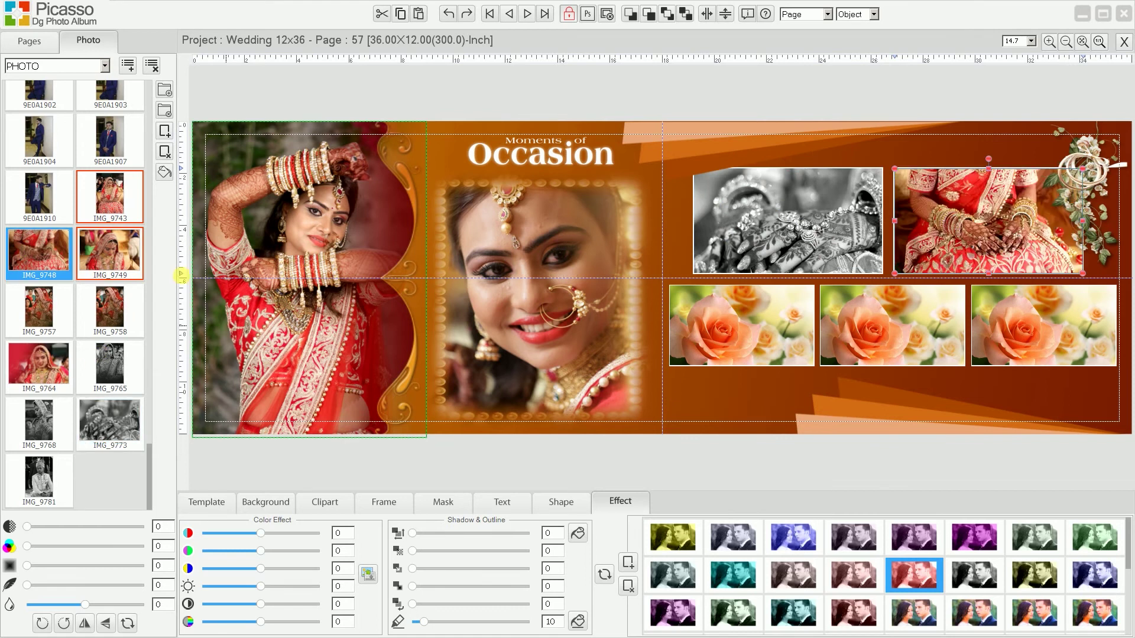
Fill the three lower small frames on page 57 with IMG_9749, IMG_9764 and 5P7A4501, in that order.
double_click(109, 253)
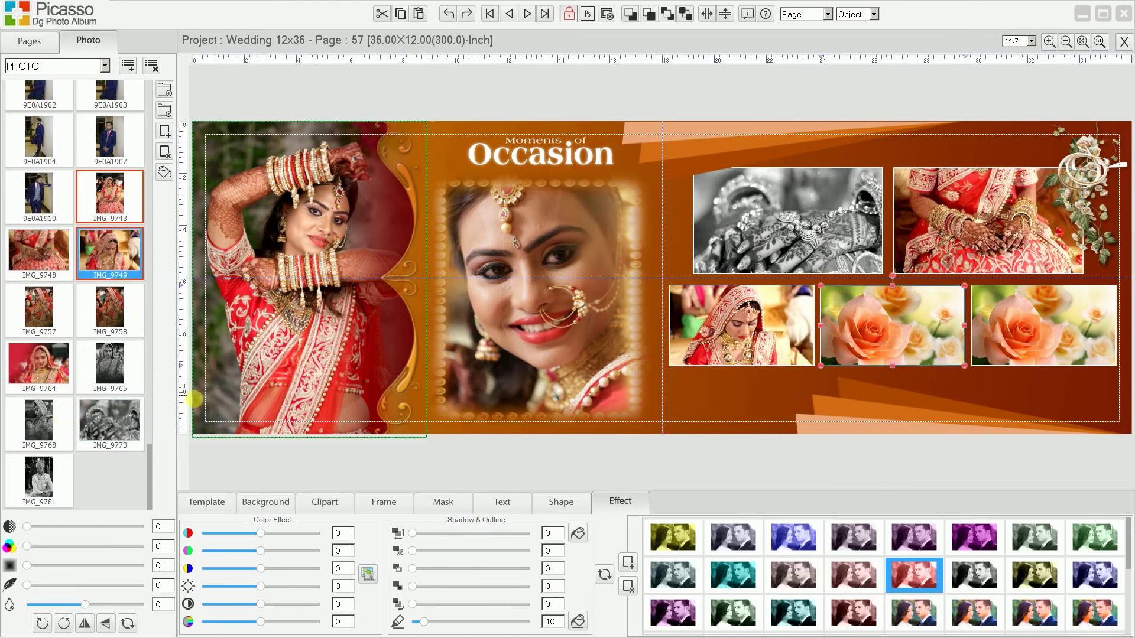
double_click(39, 360)
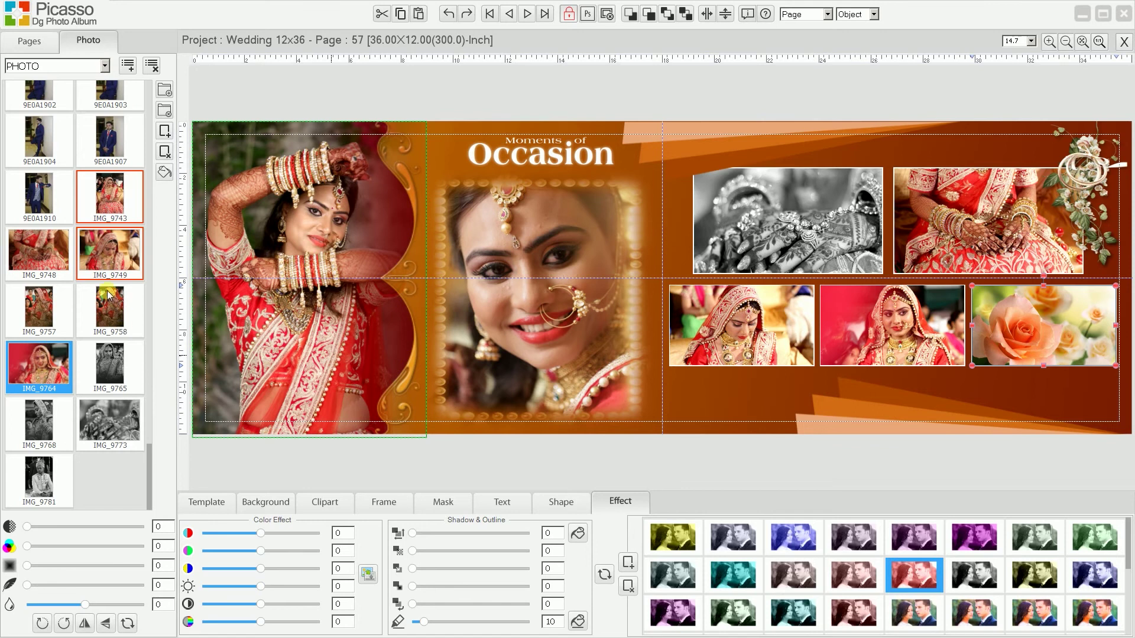
scroll(107, 295, up, 10)
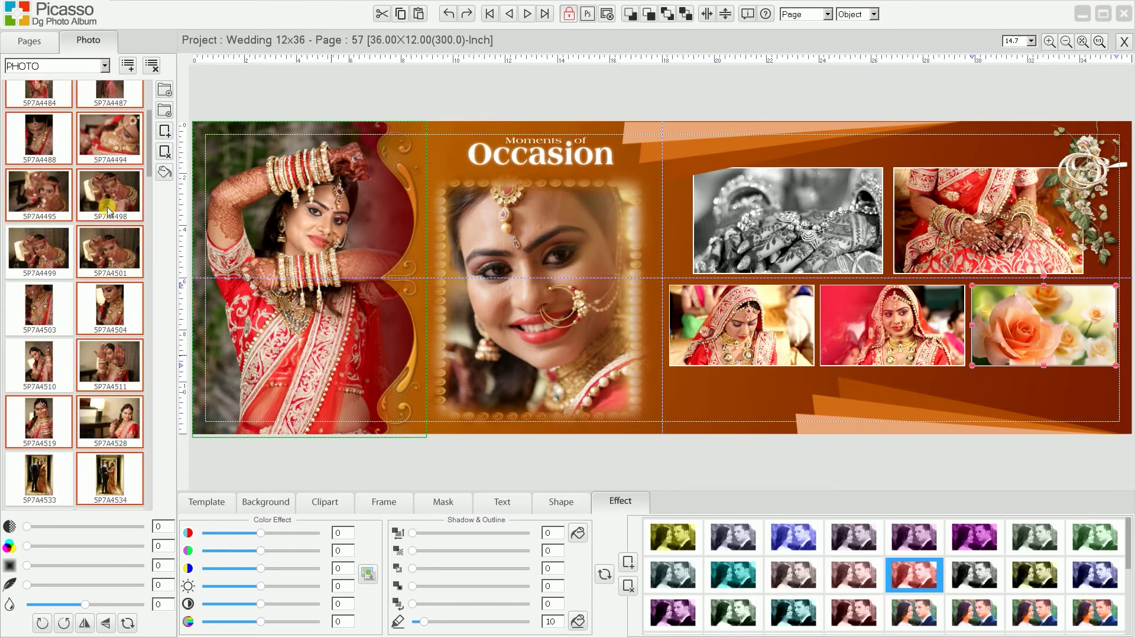
double_click(105, 250)
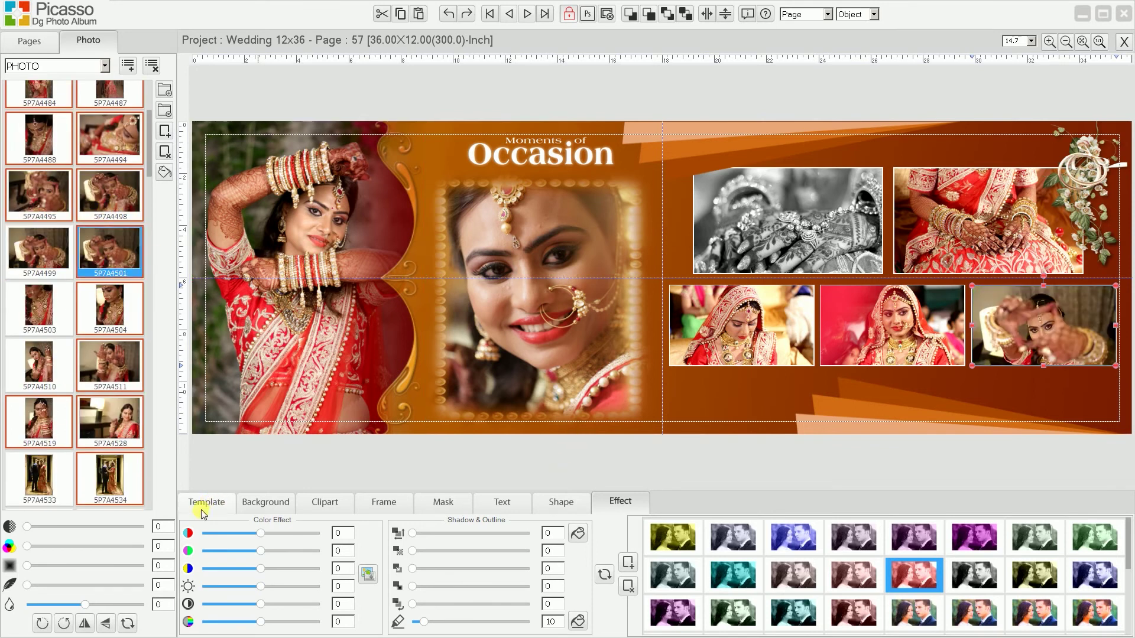
Apply template 09 from the Wedding Vidhi 02 collection as a new page named 58.
click(204, 503)
double_click(886, 572)
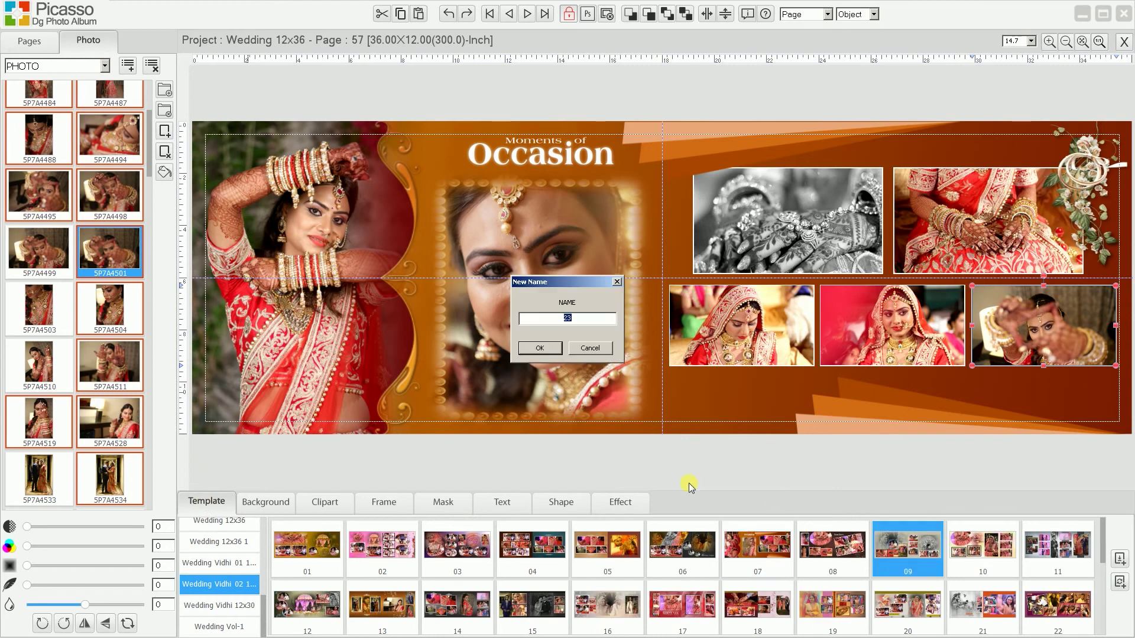
text(58)
click(550, 350)
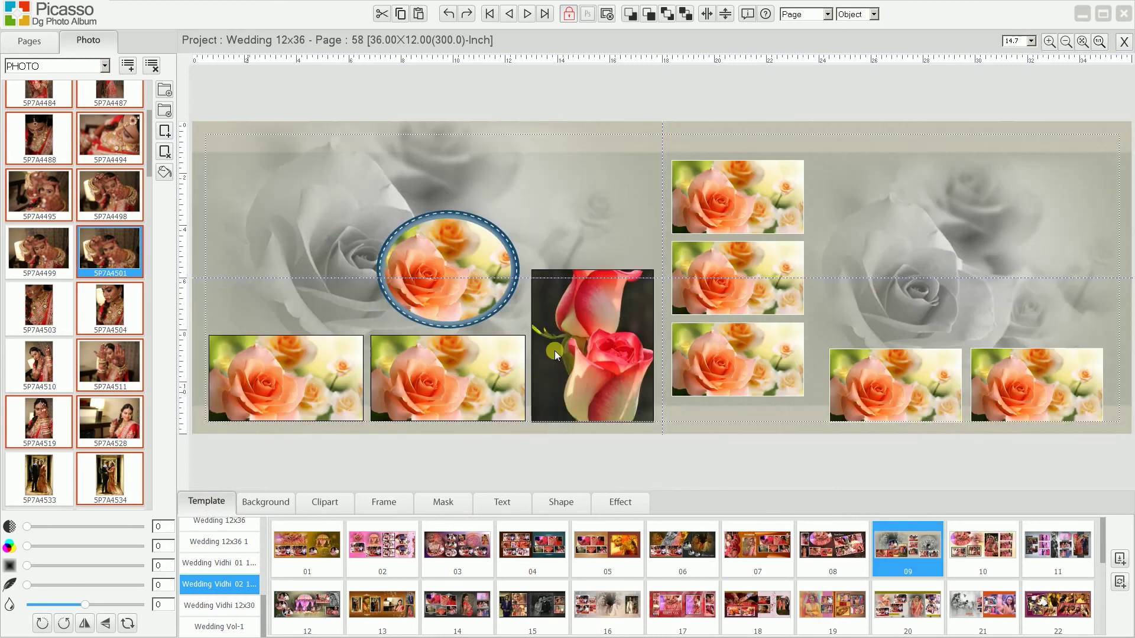
Open the wedding photo folder, then fill page 58's faded left background frame with a ceremony photo and the oval frame with _MG_3563.
click(30, 41)
click(89, 40)
click(105, 66)
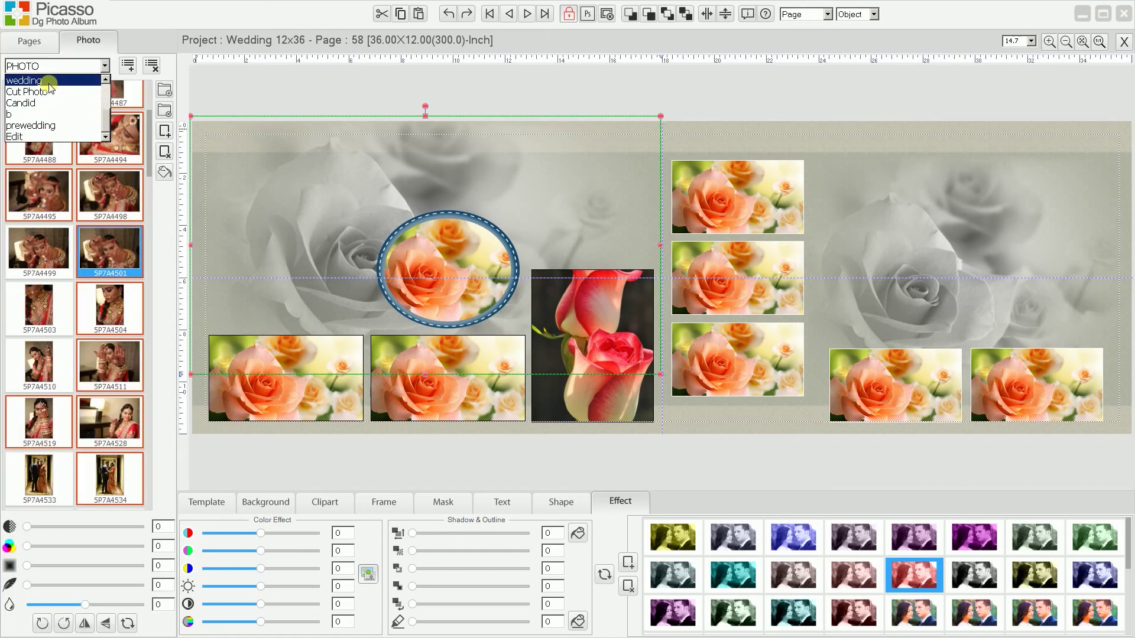
click(53, 91)
click(114, 282)
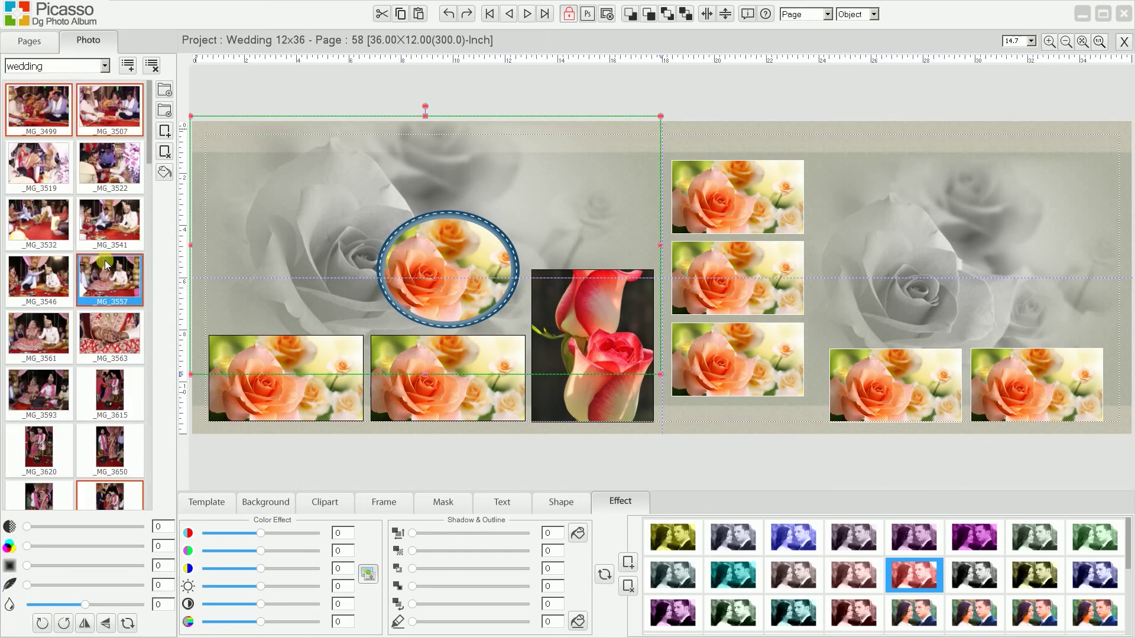
click(116, 228)
click(110, 334)
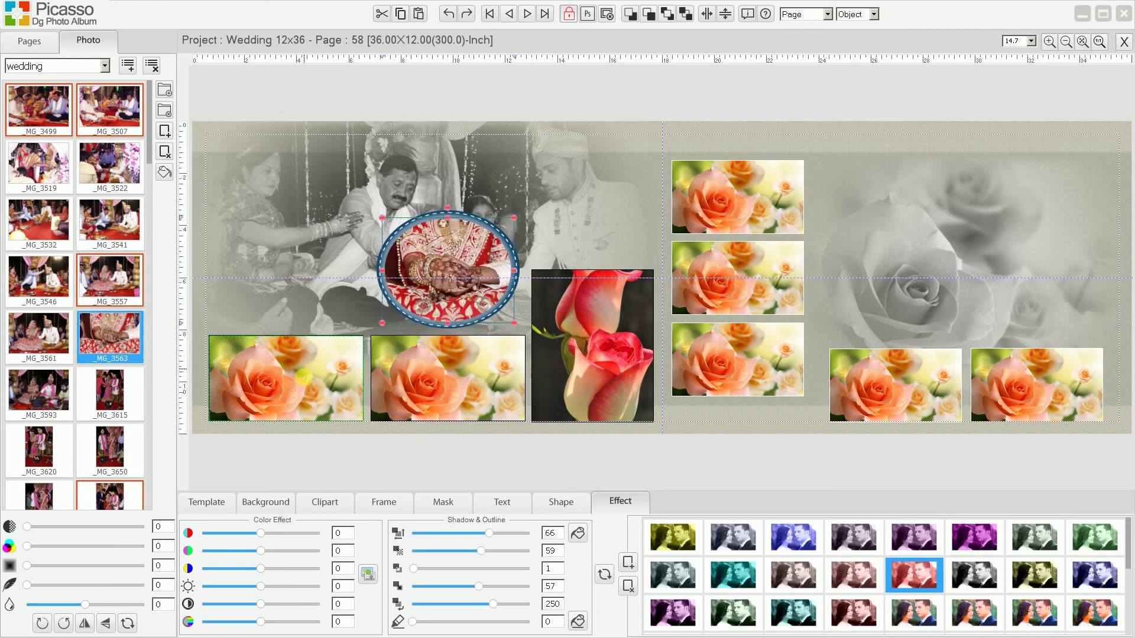
Fill the three frames along the bottom of page 58's left half with _MG_3561, _MG_3541 and 5P7A5224, in that order.
click(284, 378)
click(39, 334)
click(416, 398)
click(111, 223)
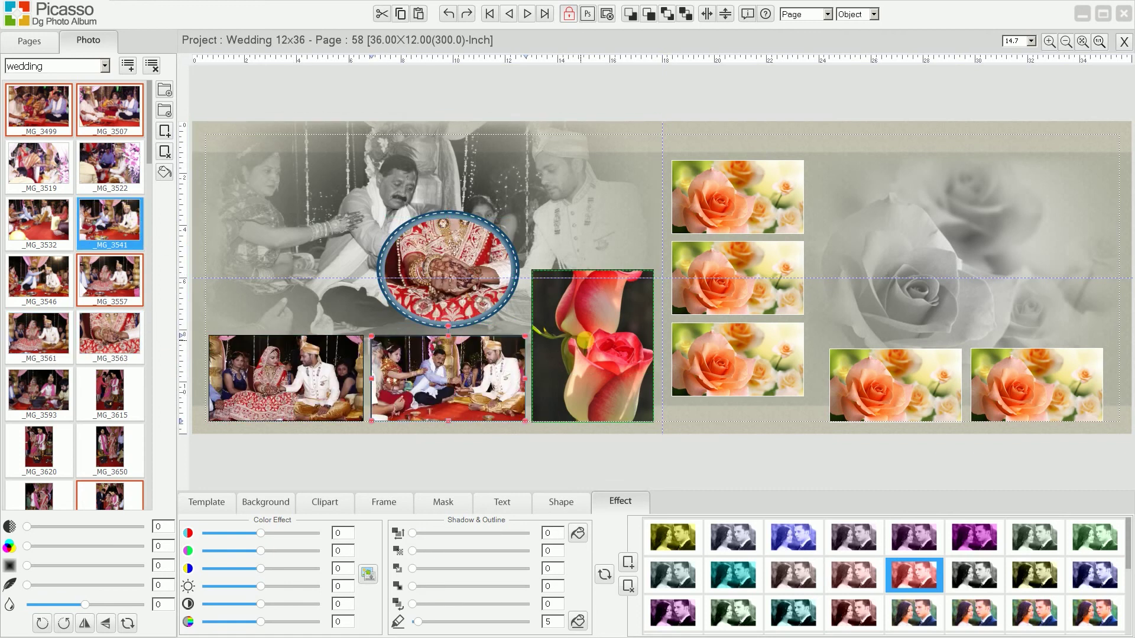
click(114, 383)
scroll(113, 393, down, 10)
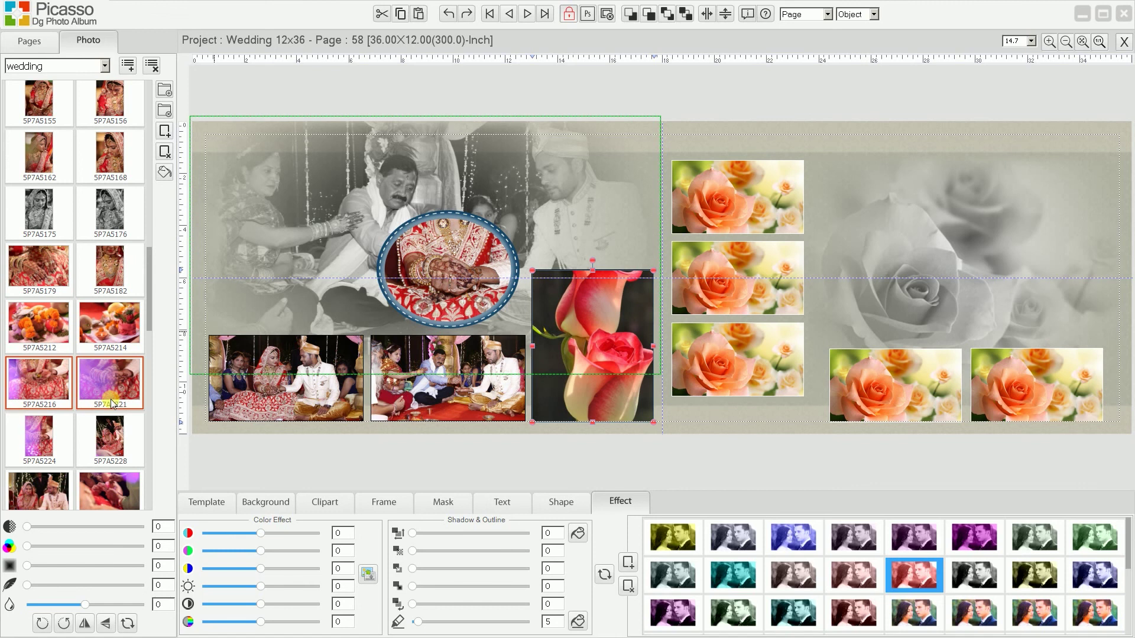
click(39, 438)
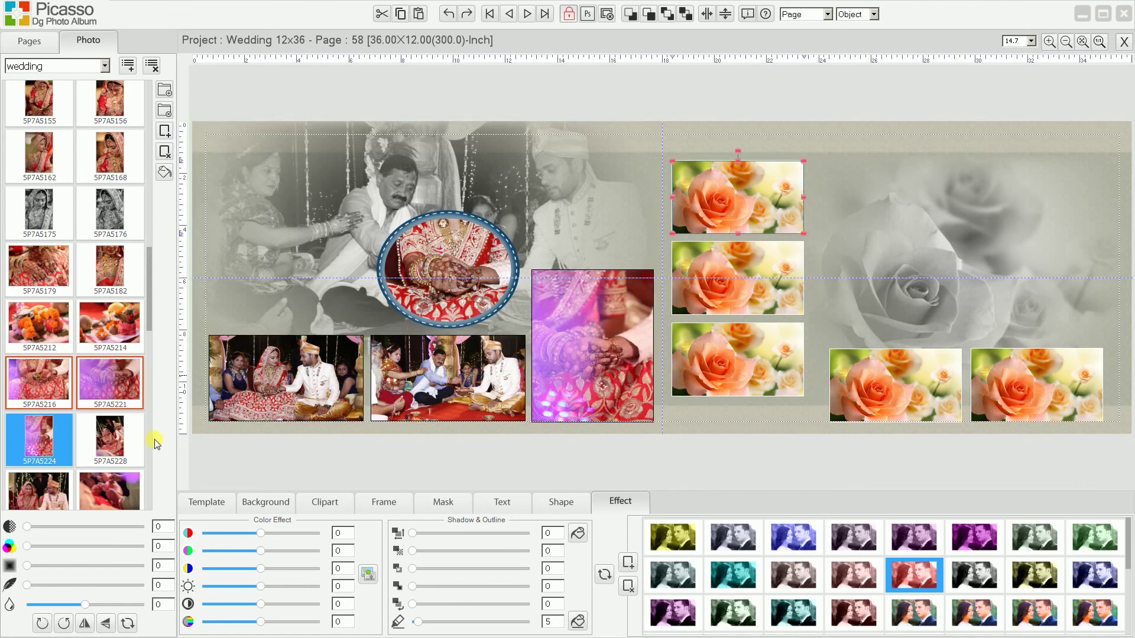
Fill the three stacked frames beside the page fold with 5P7A5246, 5P7A5230 and 5P7A5212, from top to bottom.
click(110, 491)
click(52, 484)
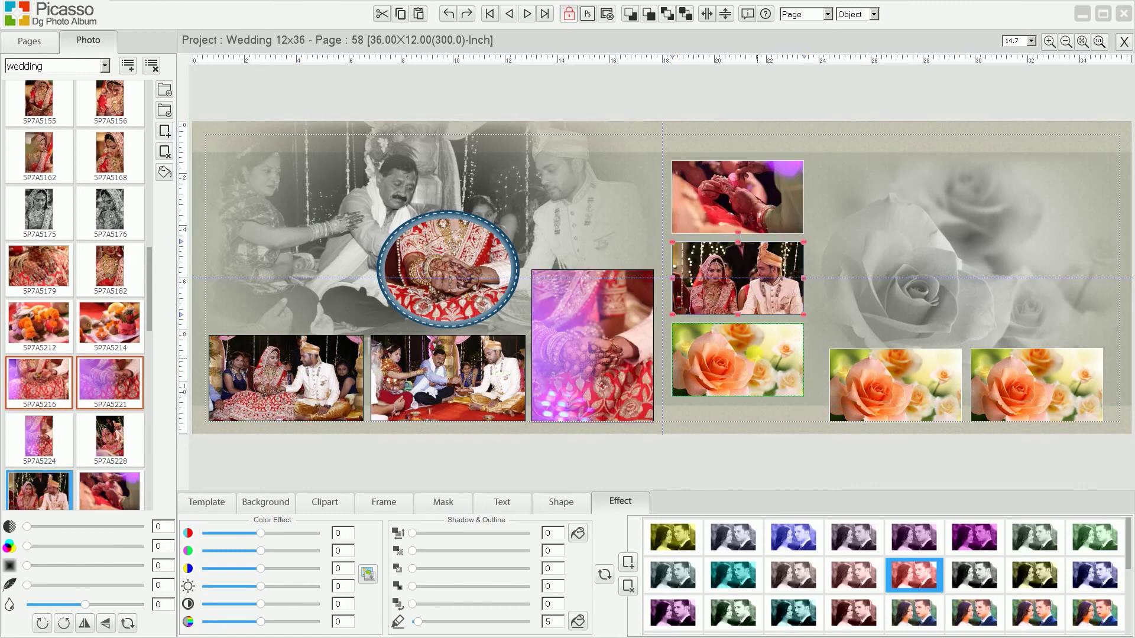
click(39, 324)
Place 5P7A5541 in the large faded background frame on page 58's right half.
click(971, 279)
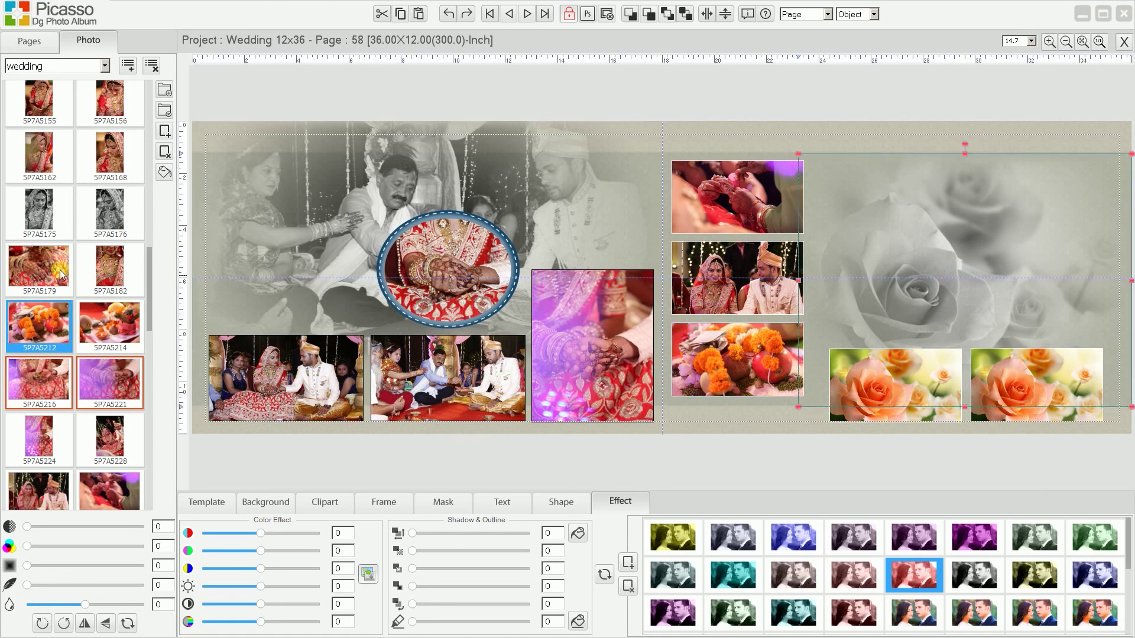
scroll(56, 329, down, 5)
click(110, 253)
Fill the two lower frames on page 58's right half with 5P7A5482 and _MG_3522, in that order.
click(884, 418)
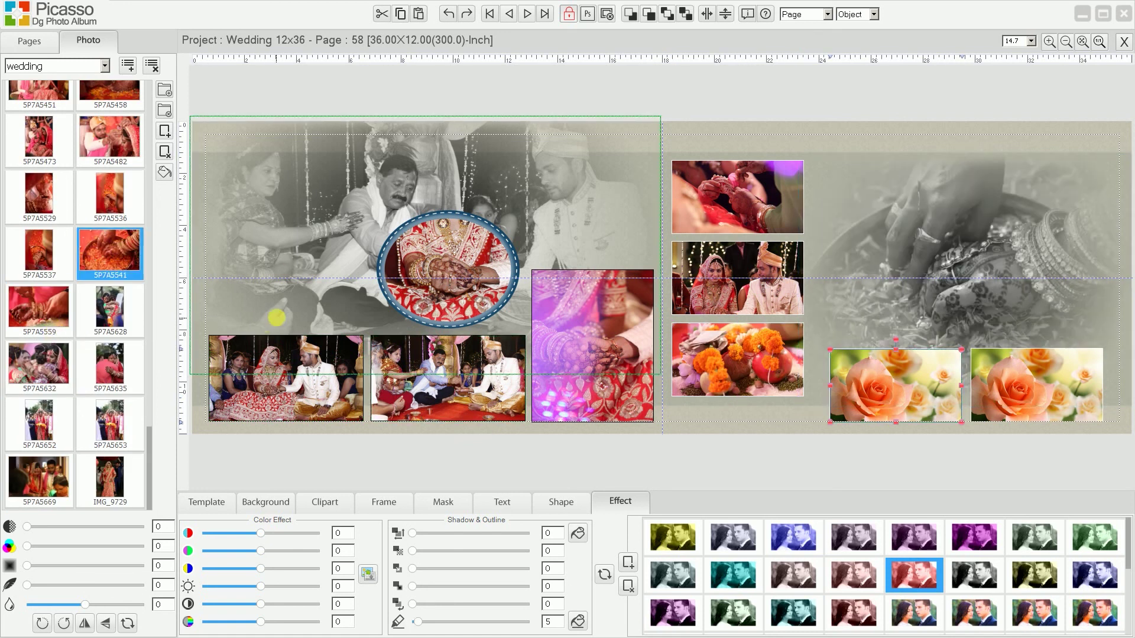
click(110, 139)
click(36, 146)
scroll(36, 146, up, 10)
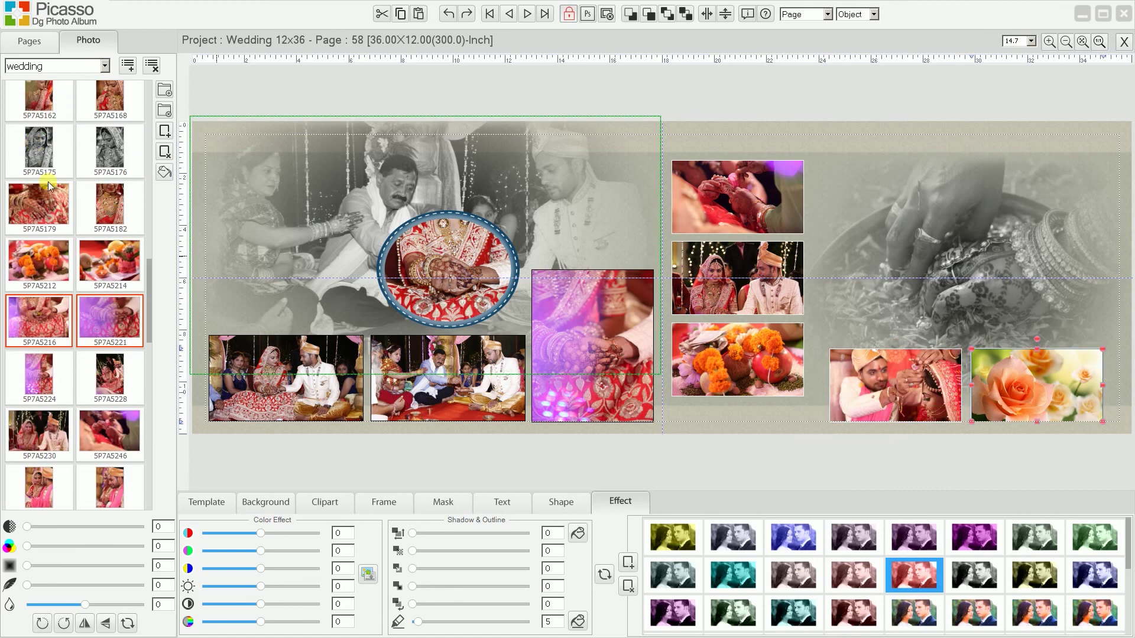
scroll(97, 224, up, 10)
click(111, 174)
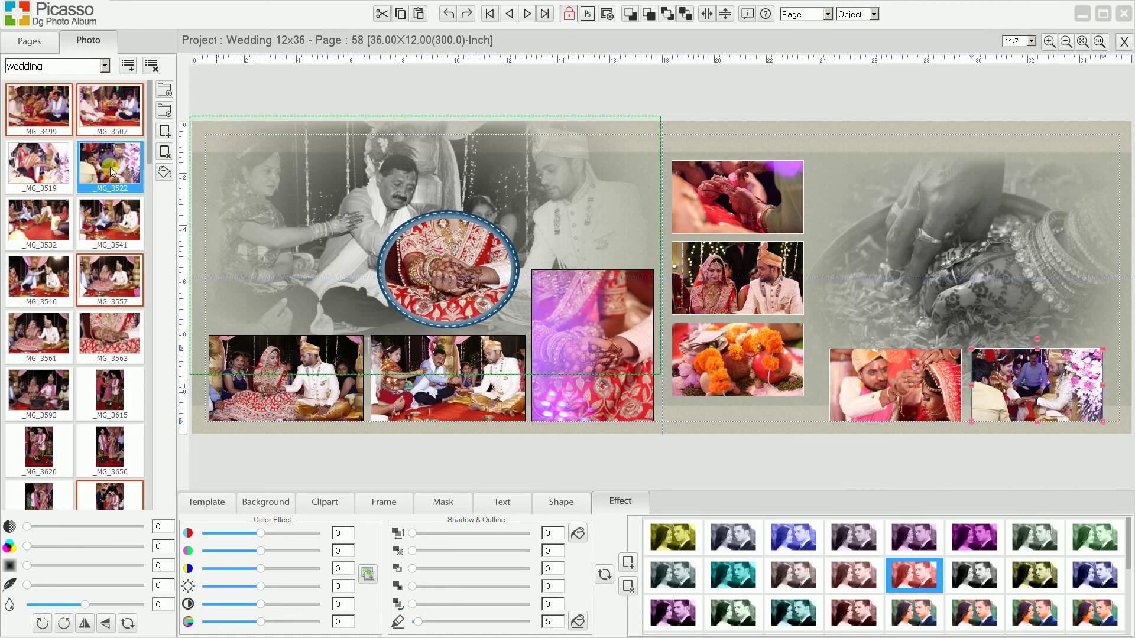